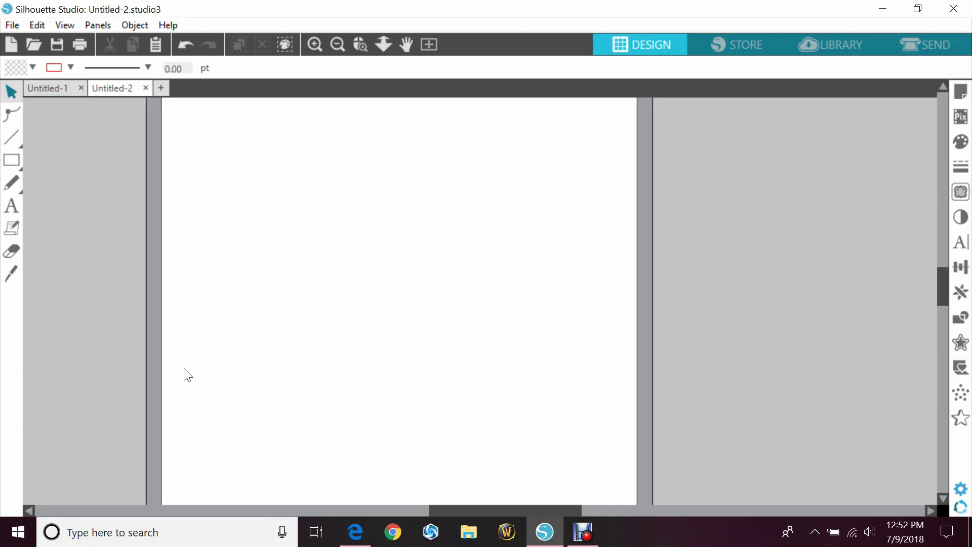
# - Type the name 'Erin' in Brannboll Fet and enlarge it to about 4.5 inches wide
pyautogui.click(10, 207)
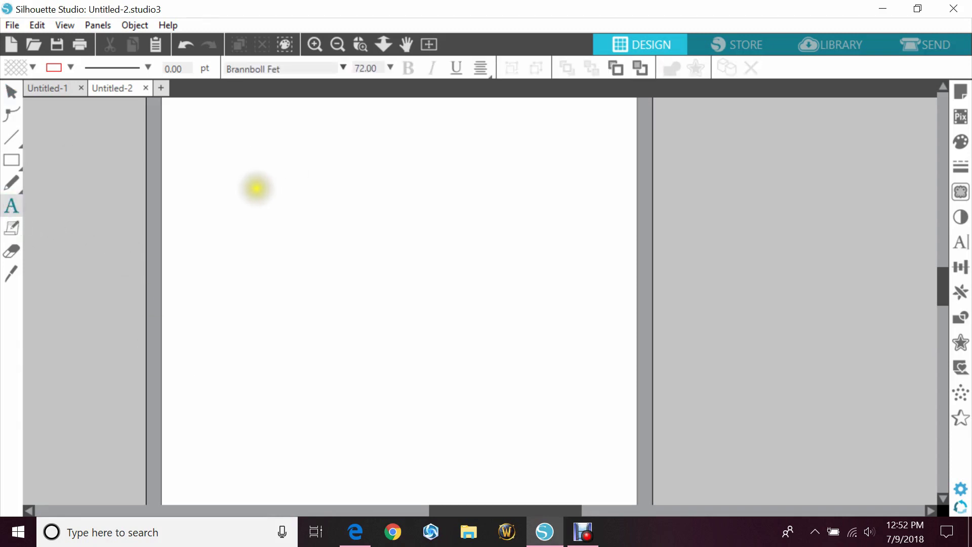
pyautogui.click(257, 189)
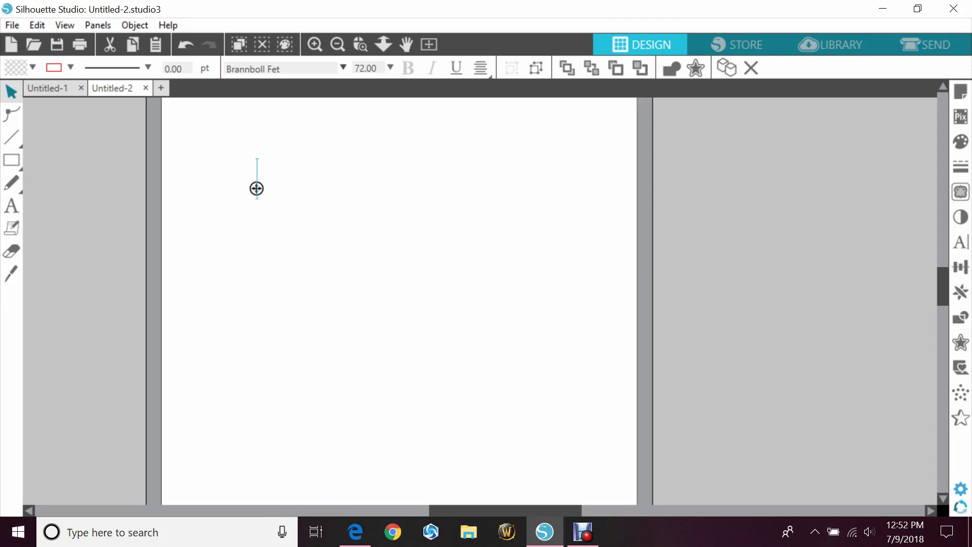
pyautogui.write('Eri')
pyautogui.press('BackSpace')
pyautogui.press('BackSpace')
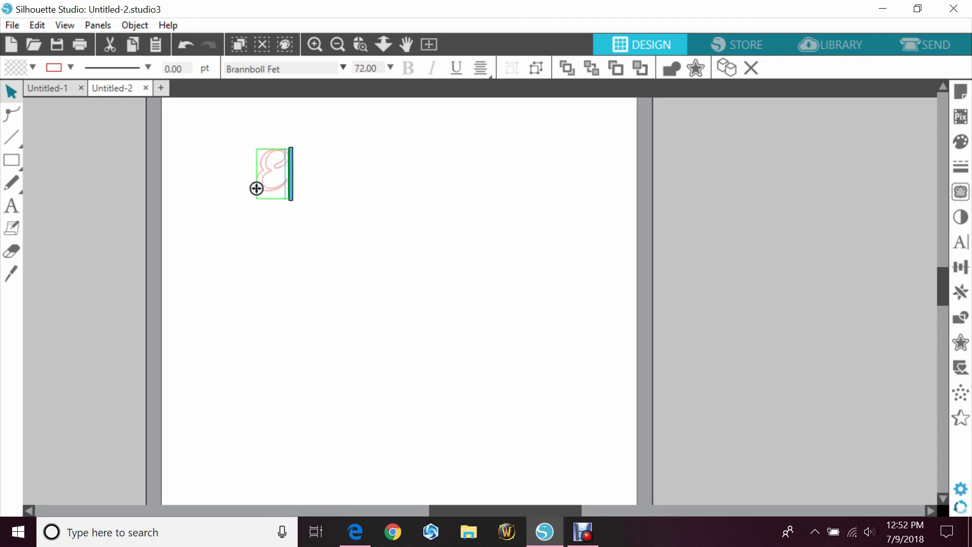
pyautogui.write('rin')
pyautogui.click(277, 135)
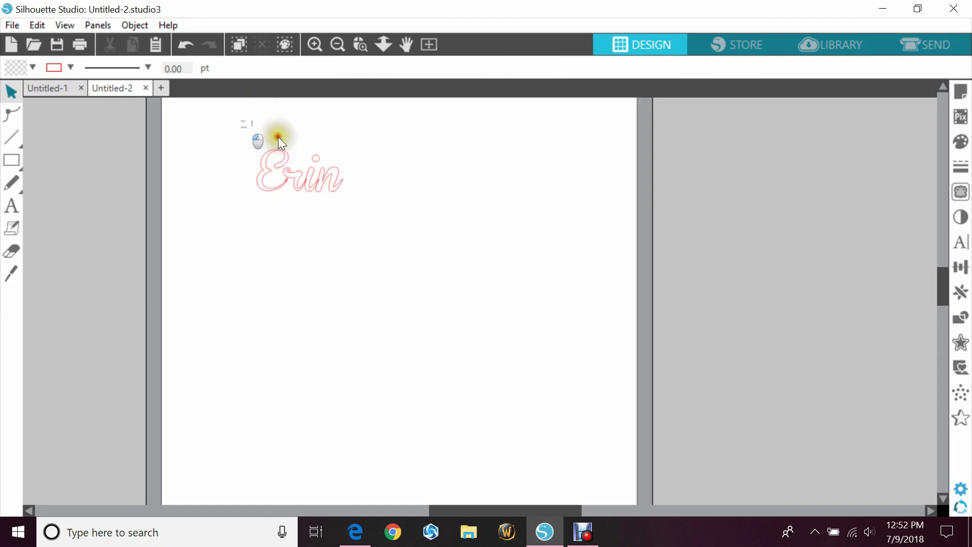
pyautogui.click(304, 177)
pyautogui.moveTo(348, 204); pyautogui.dragTo(433, 272)
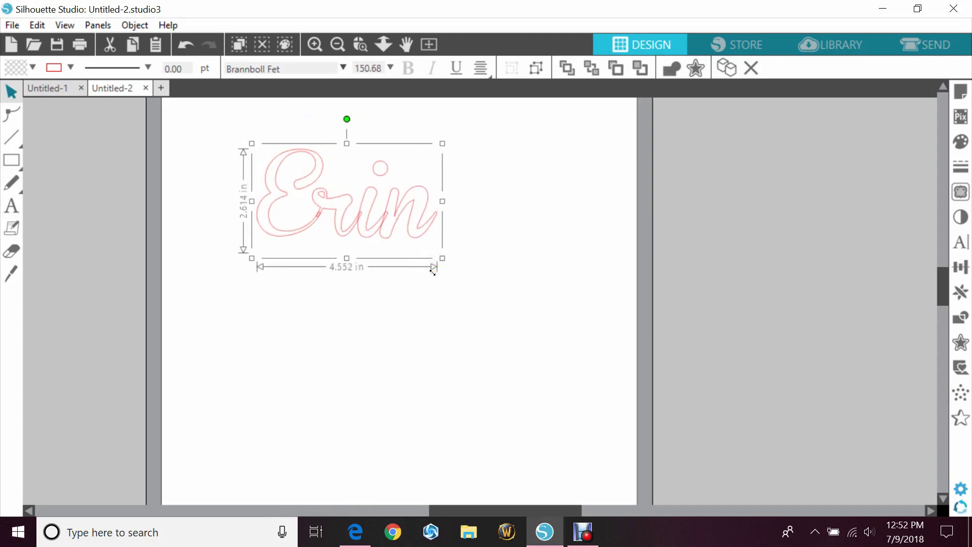
# - Add a single underscore swash tail after the n of Erin
pyautogui.doubleClick(441, 218)
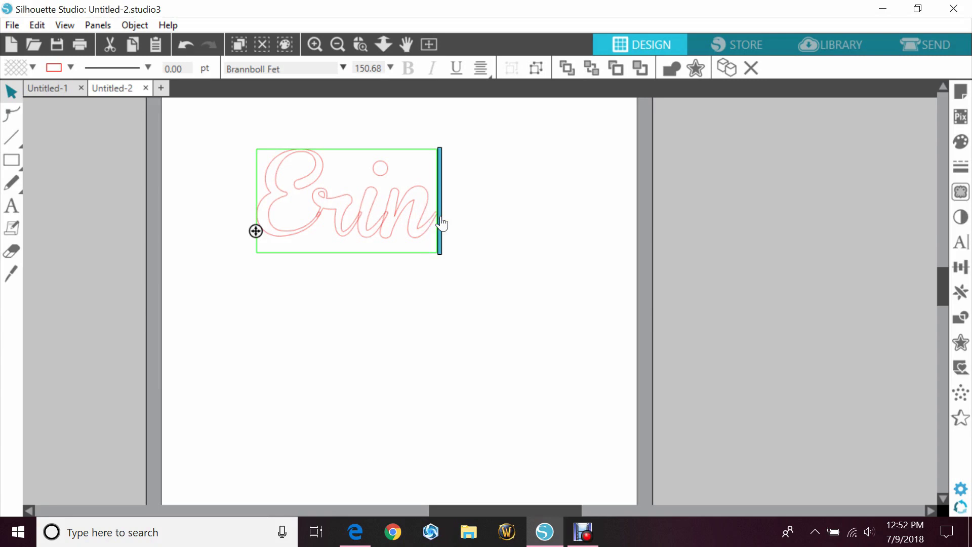
pyautogui.write('_')
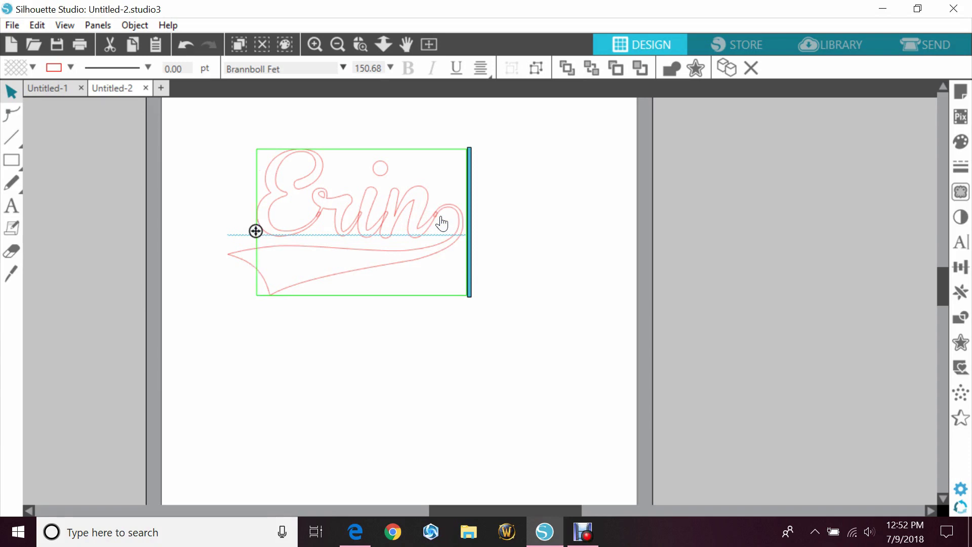
pyautogui.press('End')
pyautogui.press('BackSpace')
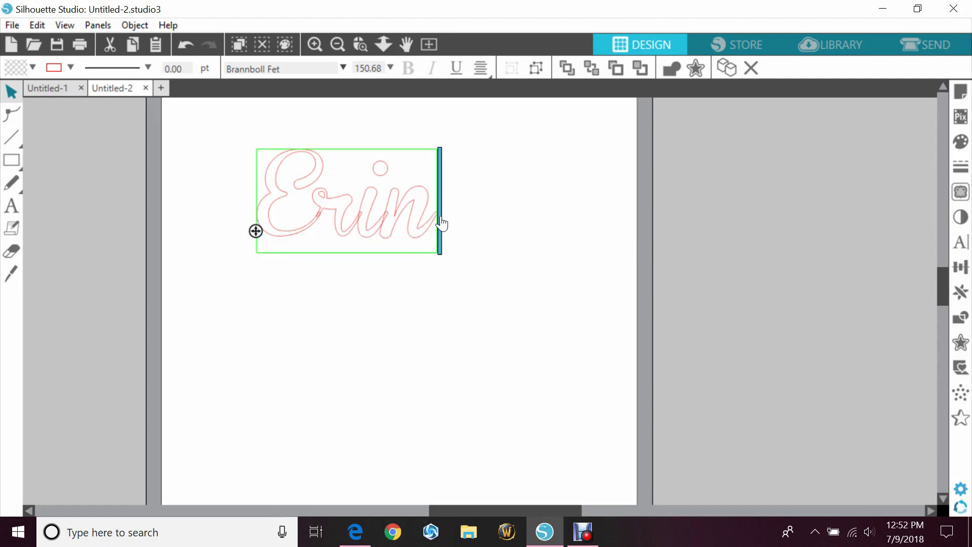
pyautogui.hotkey('ctrl', 'z')
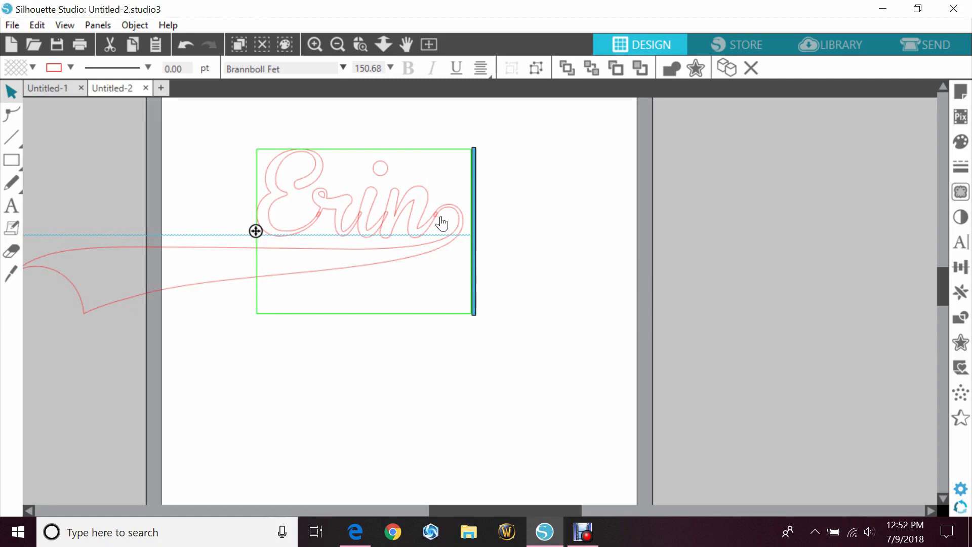
pyautogui.write('__')
pyautogui.press('BackSpace')
pyautogui.press('BackSpace')
pyautogui.press('BackSpace')
pyautogui.write('_')
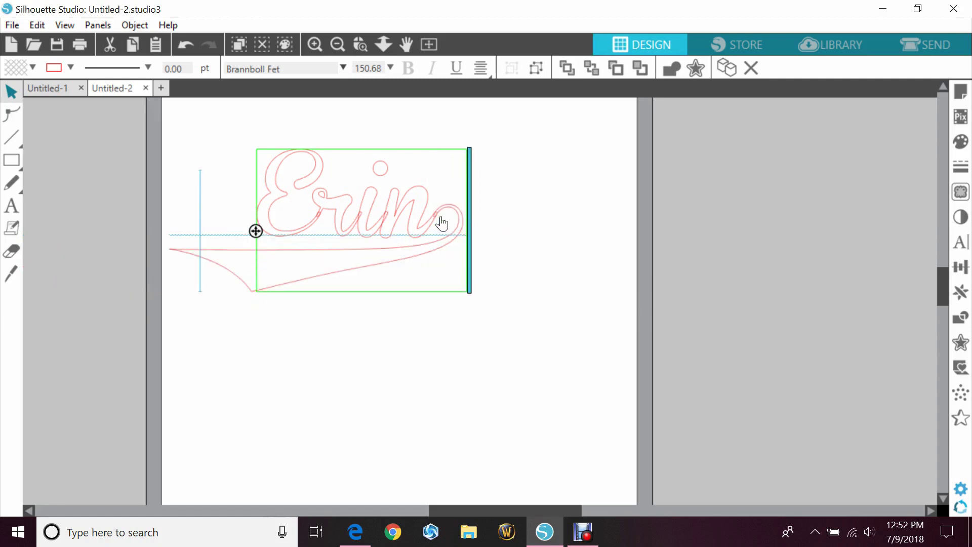
pyautogui.press('BackSpace')
pyautogui.write('_')
pyautogui.press('BackSpace')
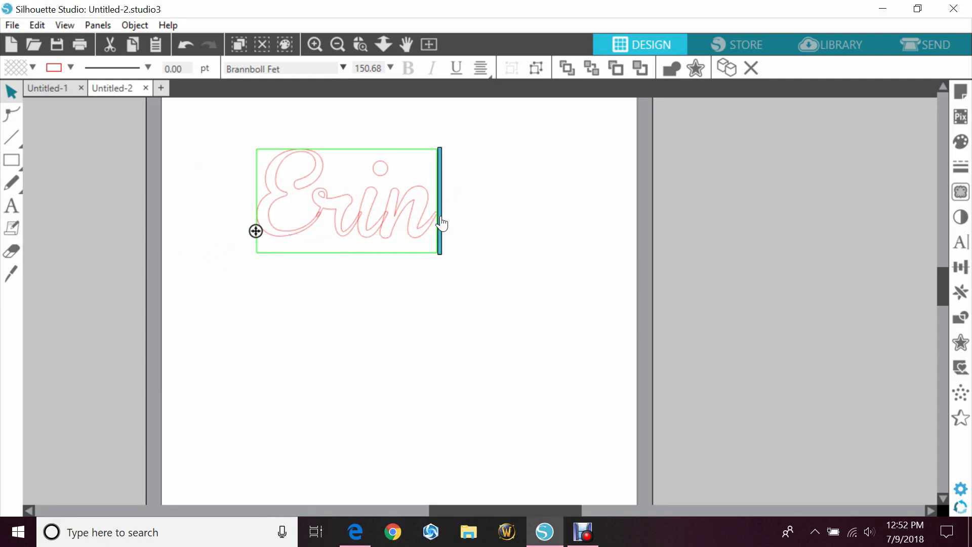
pyautogui.write('_')
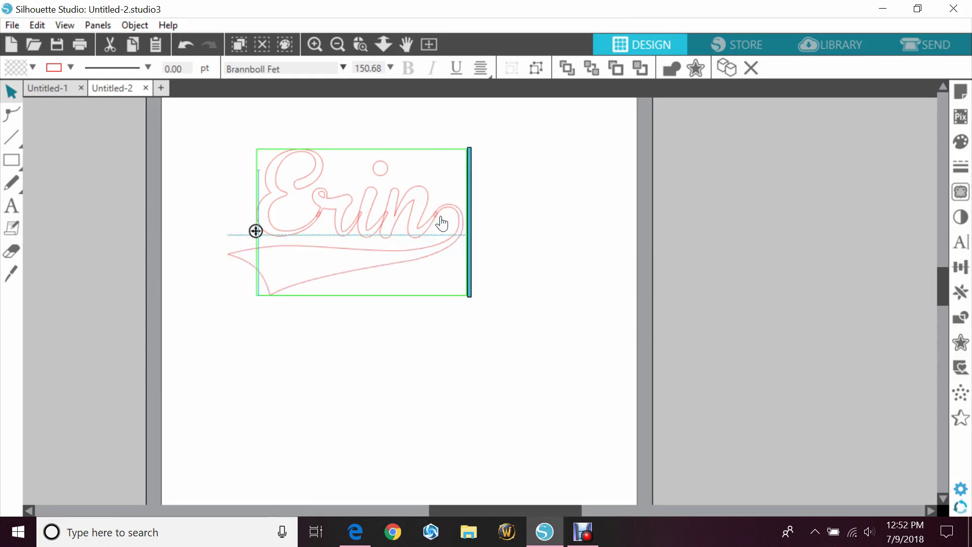
# - Finish editing and select the whole Erin design with its swash
pyautogui.click(435, 181)
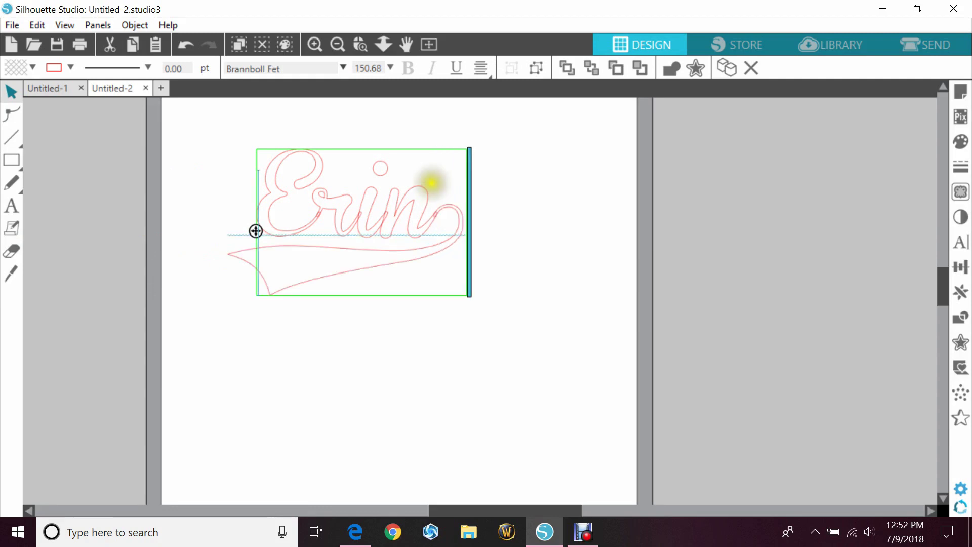
pyautogui.click(243, 129)
pyautogui.moveTo(243, 129); pyautogui.dragTo(379, 234)
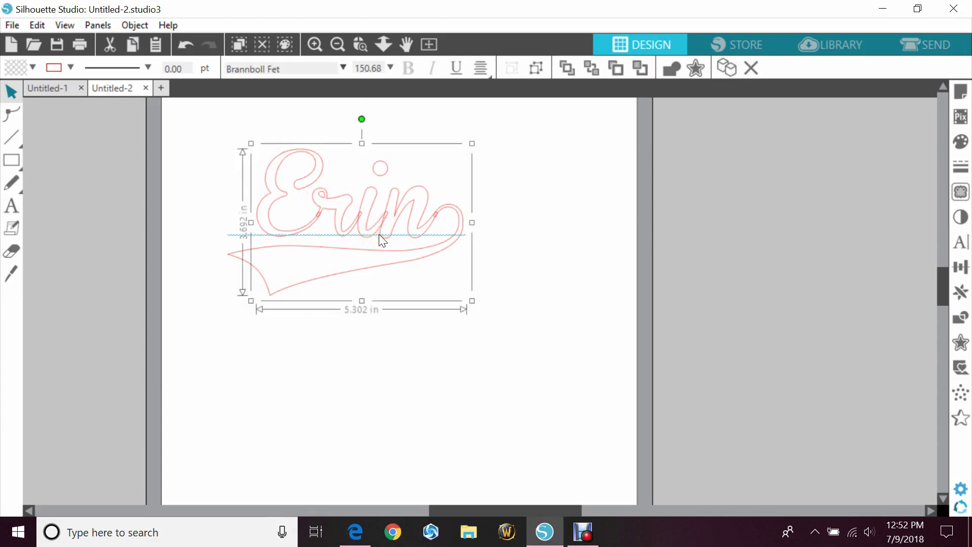
# - Weld Erin's letters and swash tail into one shape and group it
pyautogui.rightClick(379, 234)
pyautogui.click(452, 326)
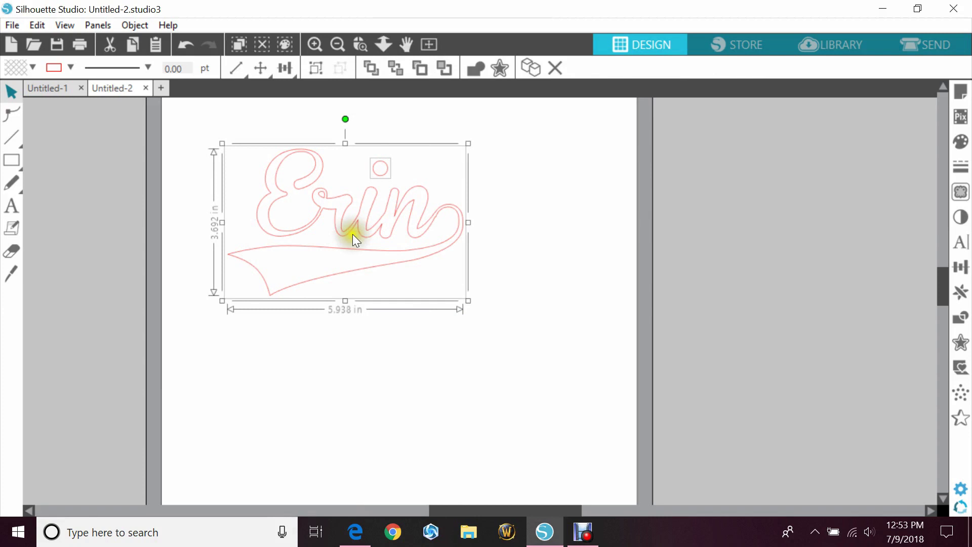
pyautogui.rightClick(358, 189)
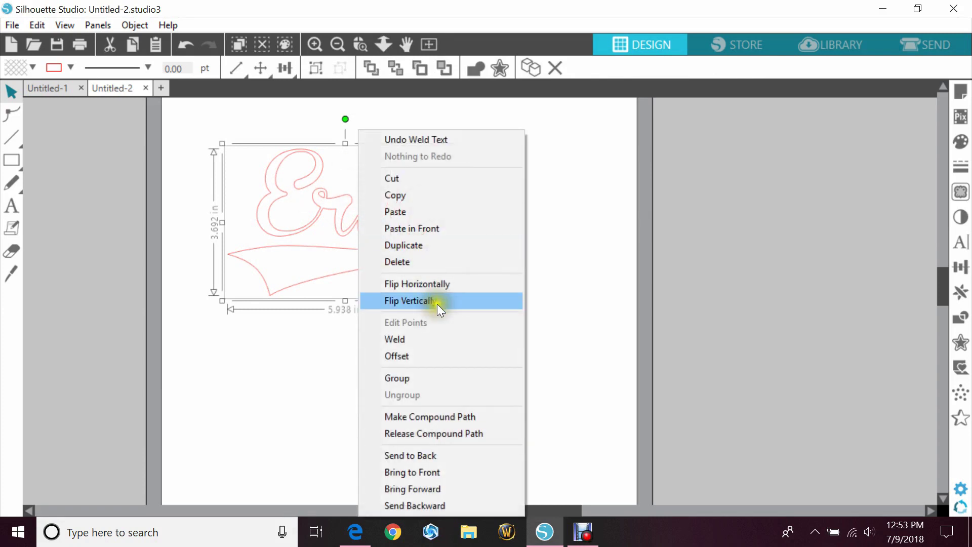
pyautogui.click(448, 381)
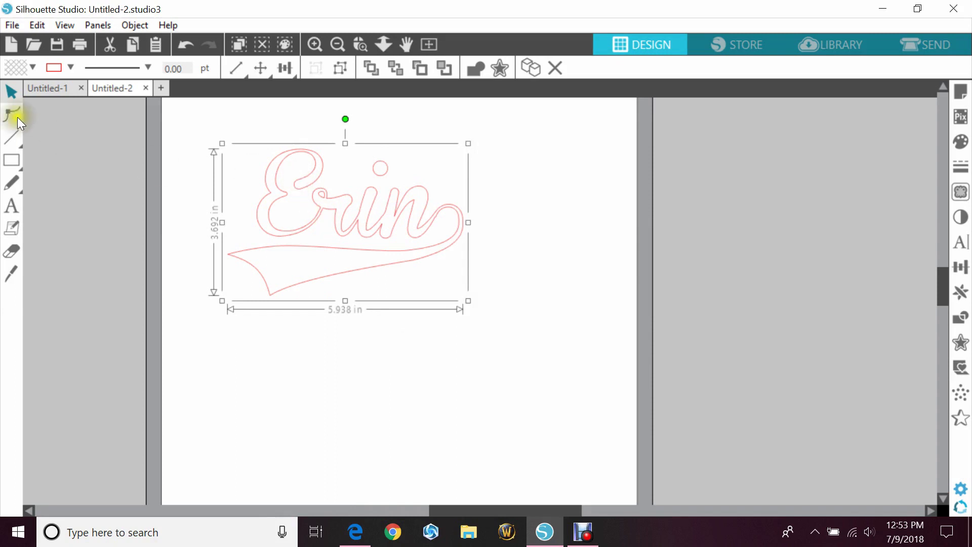
# - Fill the welded Erin shape solid black and deselect it
pyautogui.click(26, 67)
pyautogui.click(116, 110)
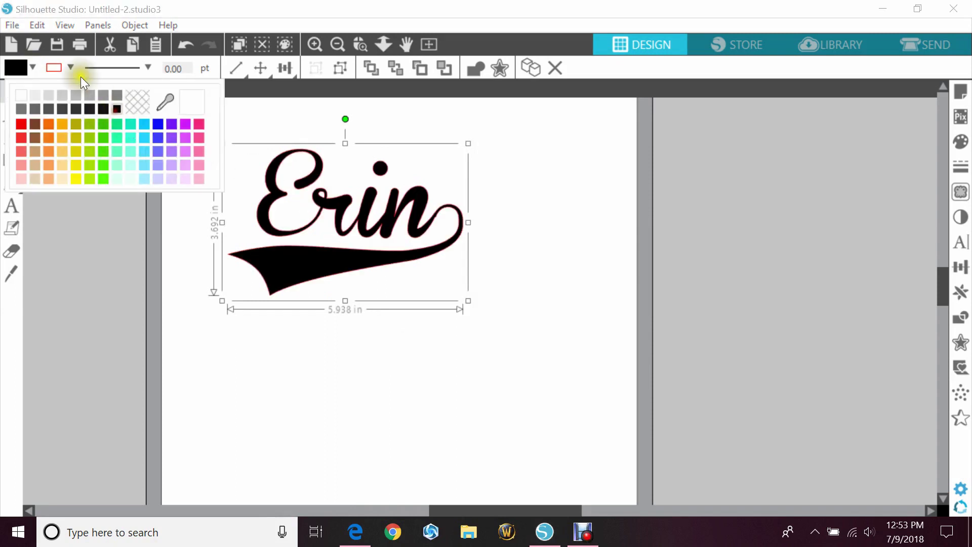
pyautogui.click(79, 75)
pyautogui.click(256, 349)
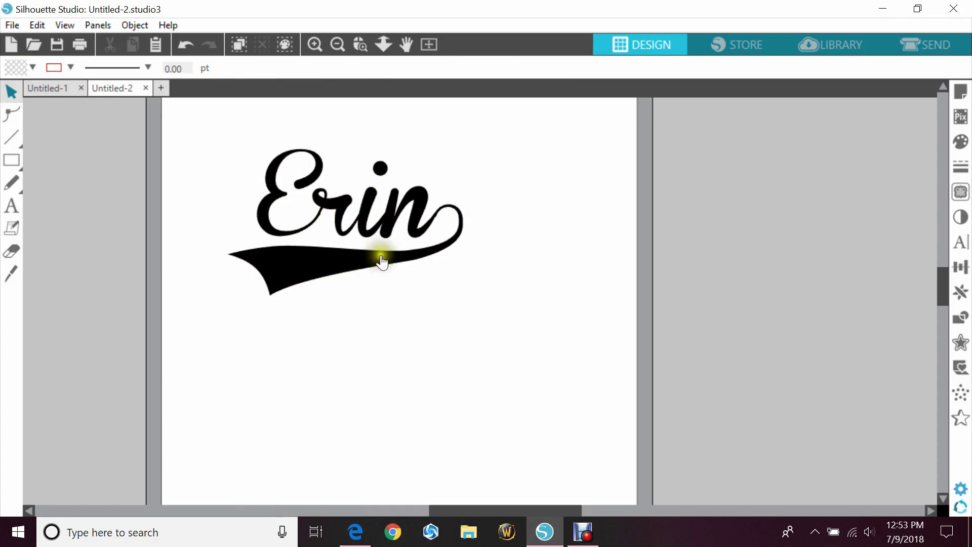
# - Move Erin off to the upper left and type 'Ensley' on the empty page
pyautogui.moveTo(380, 256); pyautogui.dragTo(119, 212)
pyautogui.click(12, 206)
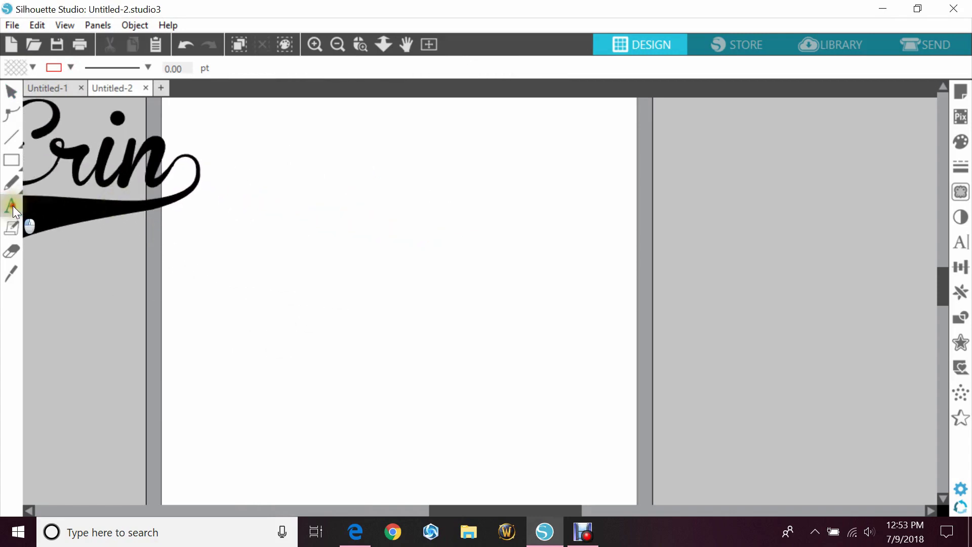
pyautogui.click(260, 255)
pyautogui.write('Ensley')
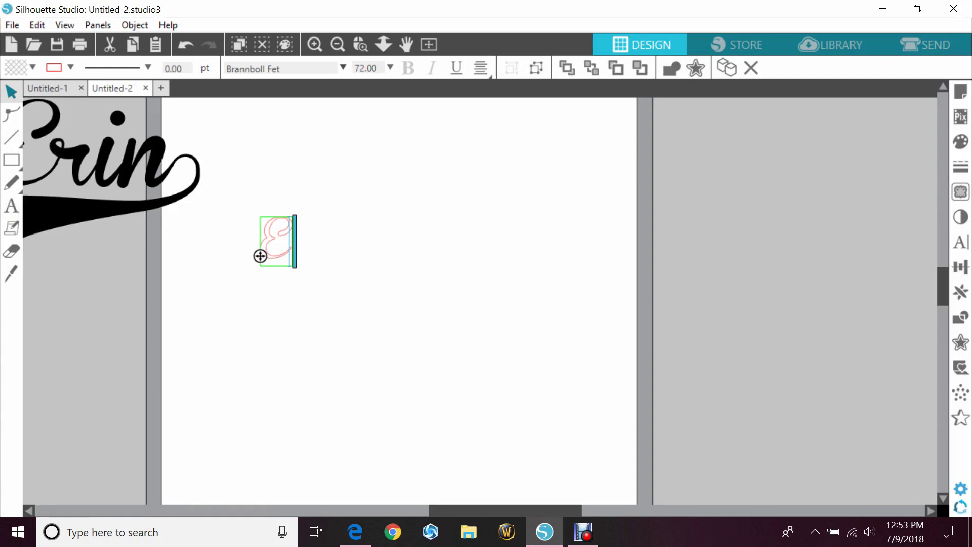
pyautogui.click(388, 293)
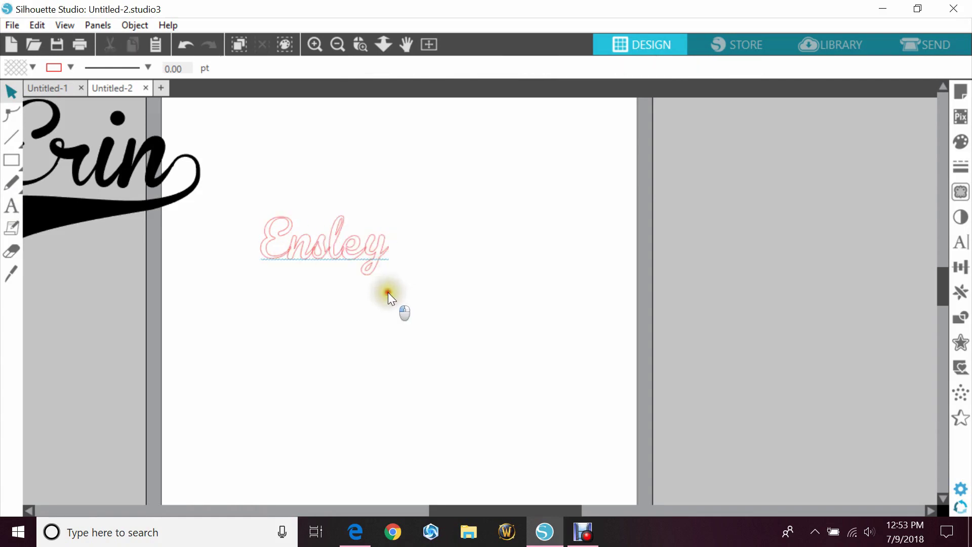
# - Enlarge Ensley to about 7.7 inches wide and shift it up and left
pyautogui.click(360, 252)
pyautogui.moveTo(394, 279); pyautogui.dragTo(560, 393)
pyautogui.moveTo(521, 343); pyautogui.dragTo(505, 321)
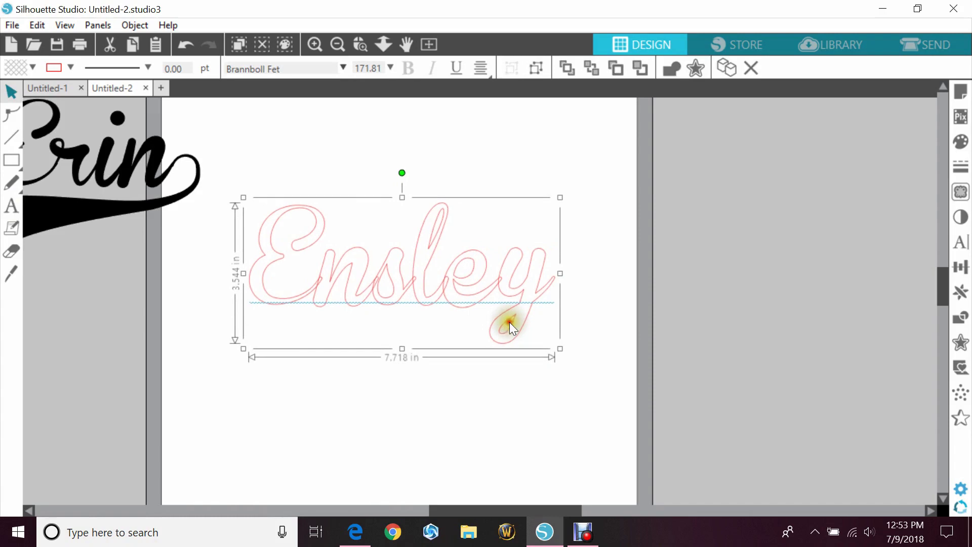
# - Paste the swash tail glyph after Ensley and weld name and tail together
pyautogui.doubleClick(556, 280)
pyautogui.hotkey('ctrl', 'v')
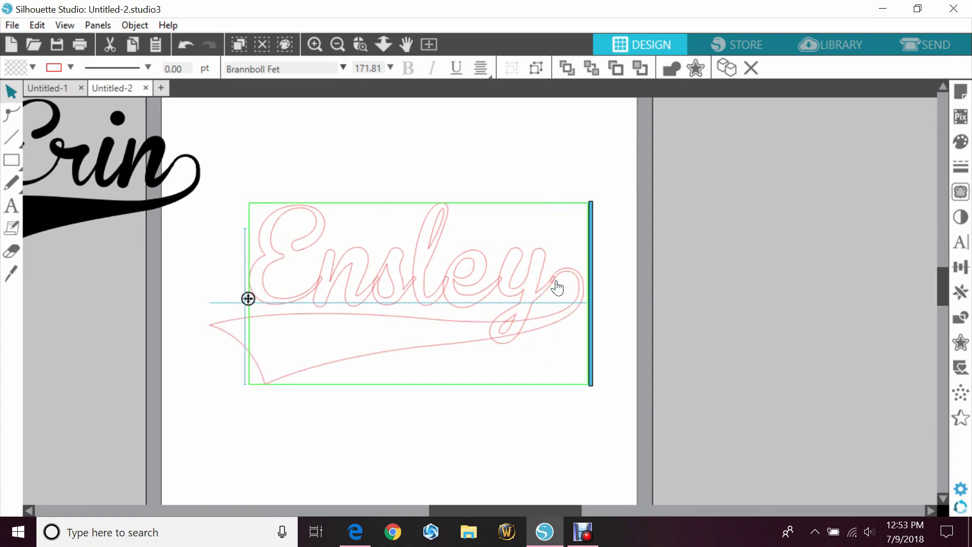
pyautogui.click(473, 391)
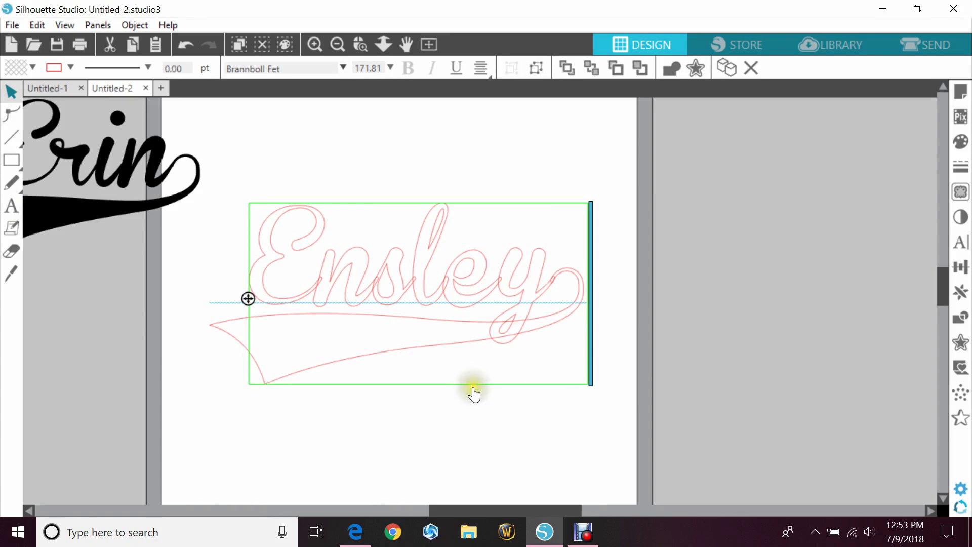
pyautogui.click(426, 284)
pyautogui.rightClick(427, 285)
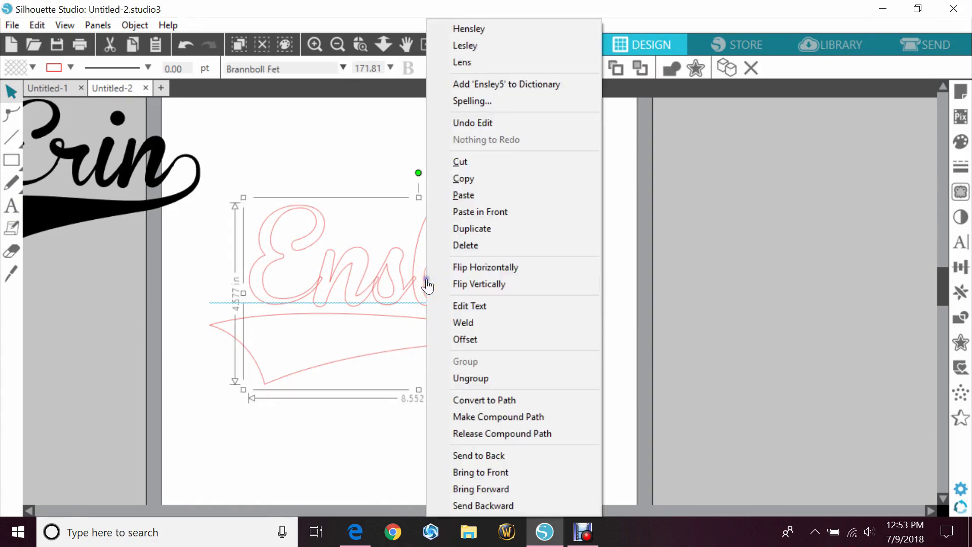
pyautogui.click(532, 322)
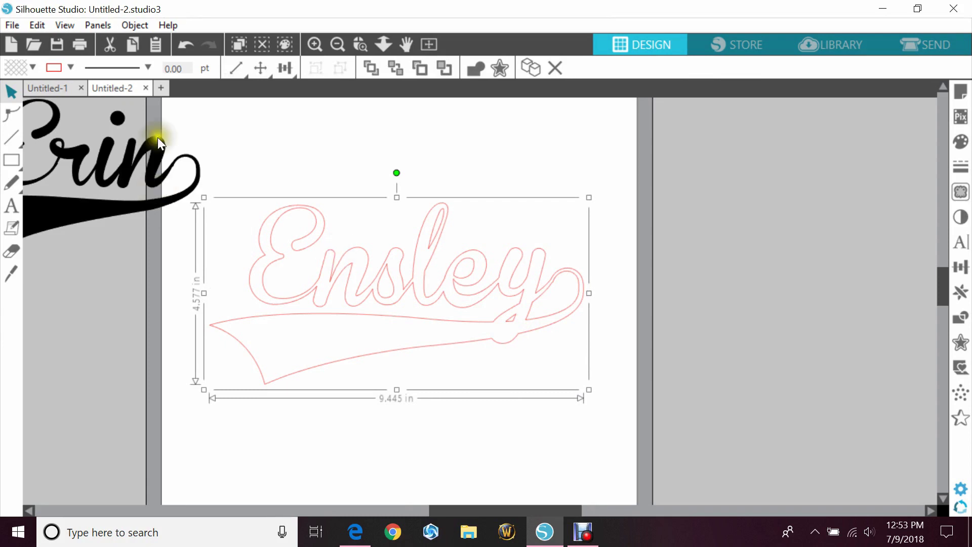
# - Undo the Ensley weld, ungroup it into separate letters, and select the y for offsetting
pyautogui.click(190, 49)
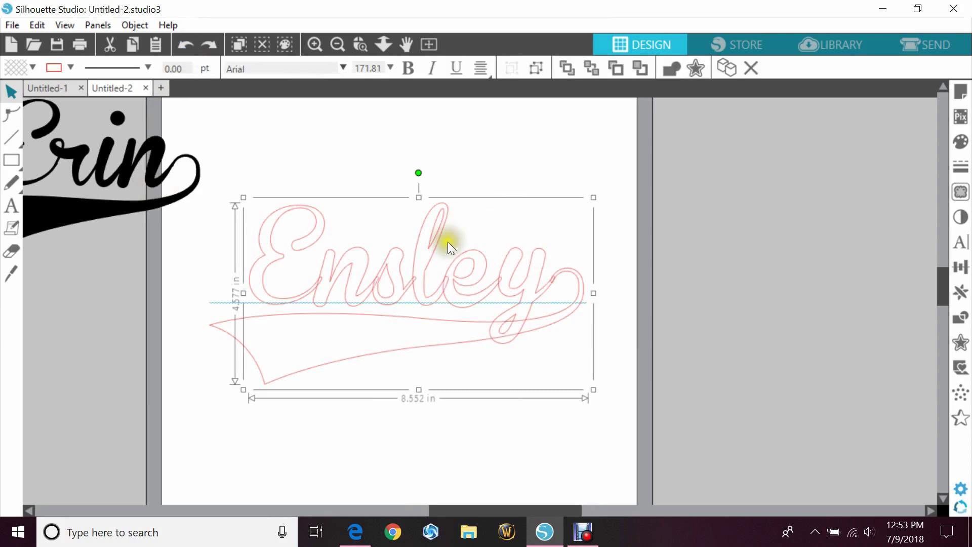
pyautogui.rightClick(444, 290)
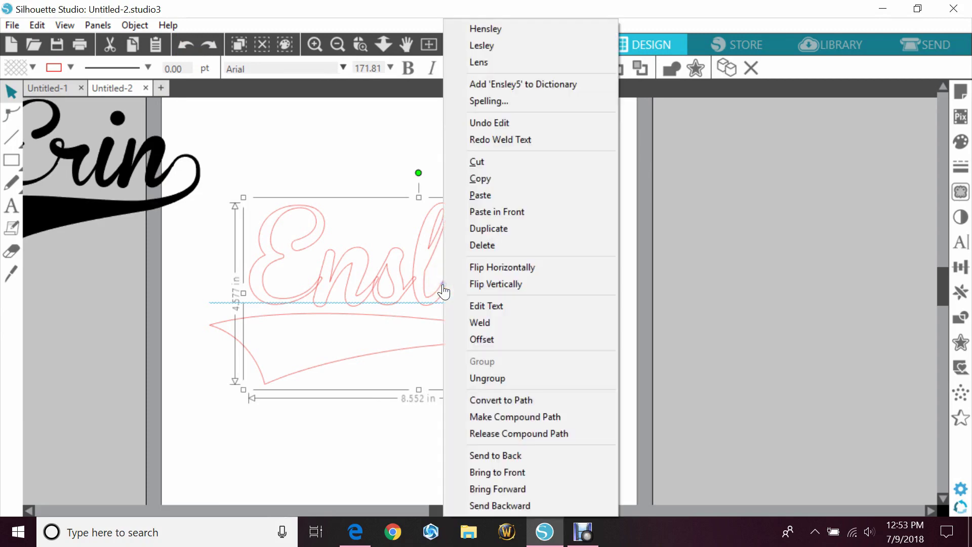
pyautogui.click(495, 378)
pyautogui.click(535, 421)
pyautogui.click(528, 278)
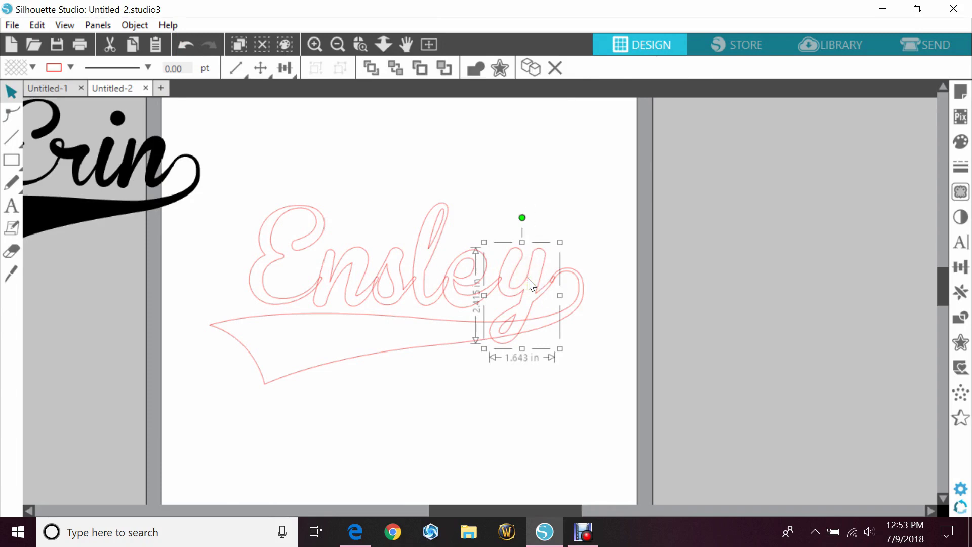
pyautogui.click(961, 343)
# - Apply a 0.040 in outer offset outline around the letter y
pyautogui.click(754, 145)
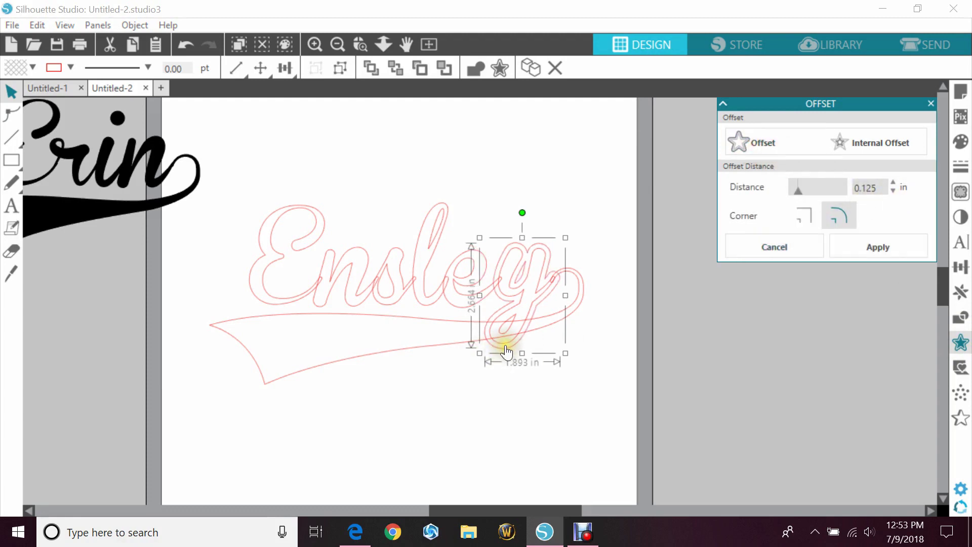
pyautogui.click(894, 191)
pyautogui.click(894, 191)
pyautogui.click(893, 191)
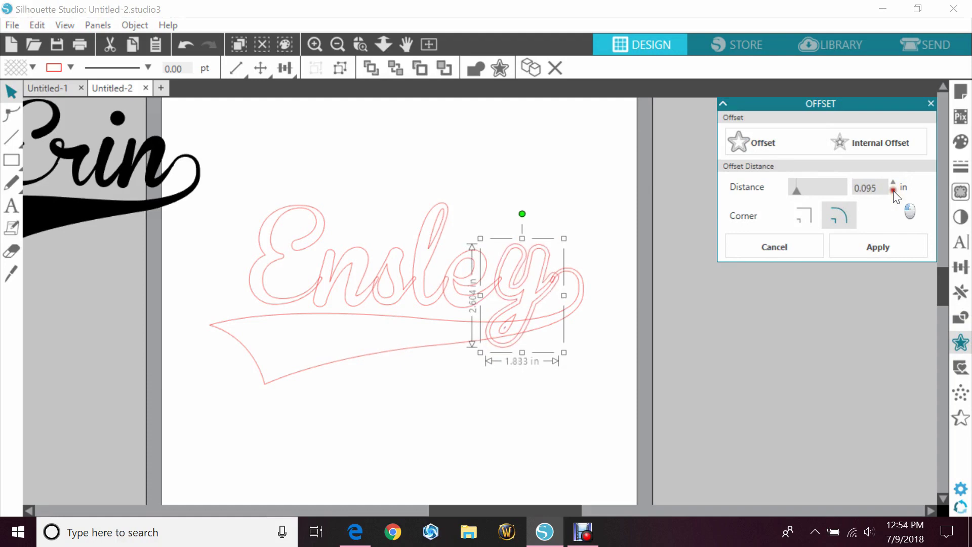
pyautogui.click(894, 191)
pyautogui.click(893, 191)
pyautogui.click(893, 191)
pyautogui.click(894, 191)
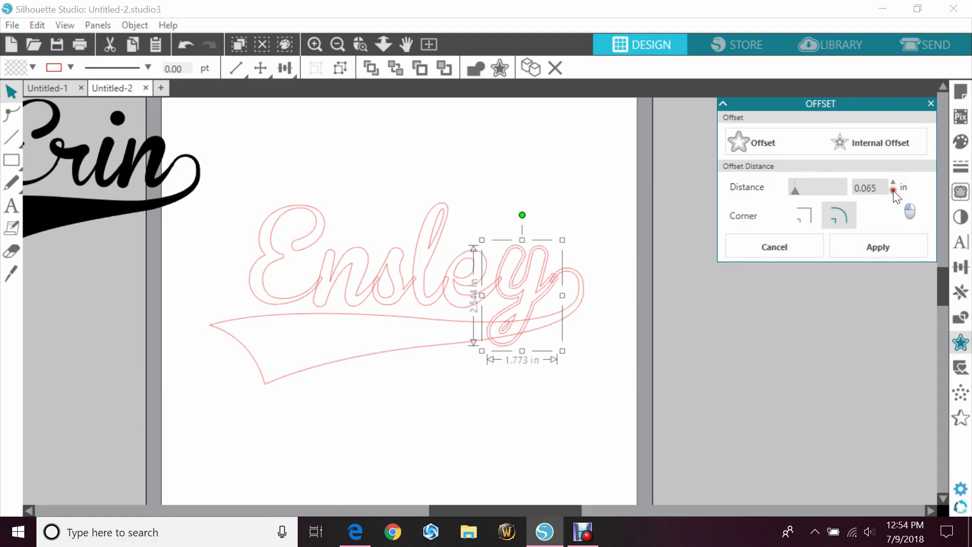
pyautogui.click(893, 190)
pyautogui.click(894, 191)
pyautogui.click(894, 190)
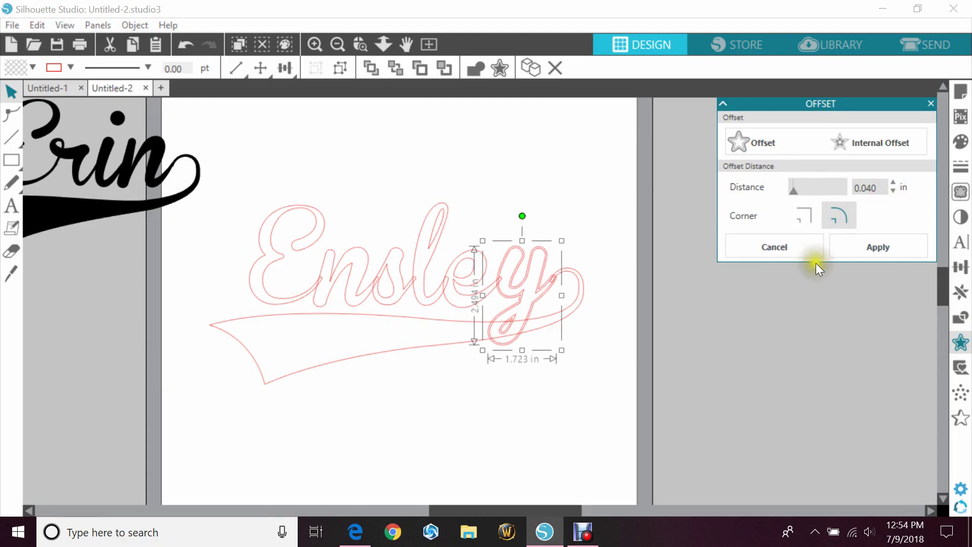
pyautogui.click(870, 246)
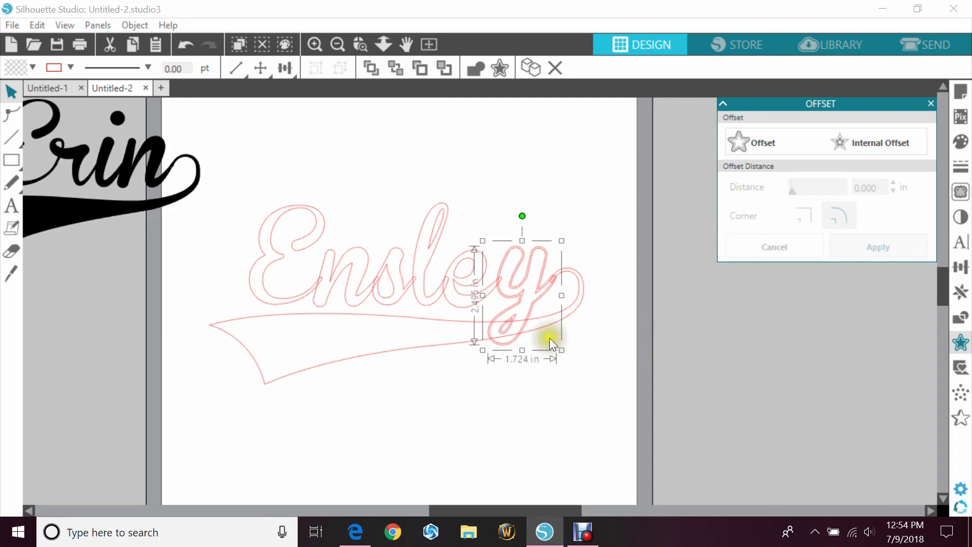
pyautogui.click(522, 346)
# - Bring the y's offset outline to the front and Subtract All from the Ensley design
pyautogui.rightClick(525, 347)
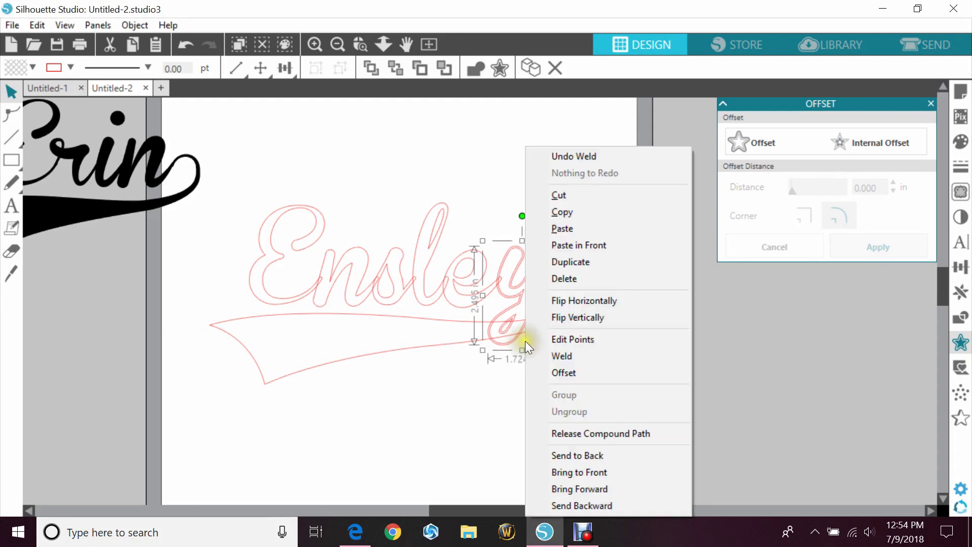
pyautogui.click(594, 472)
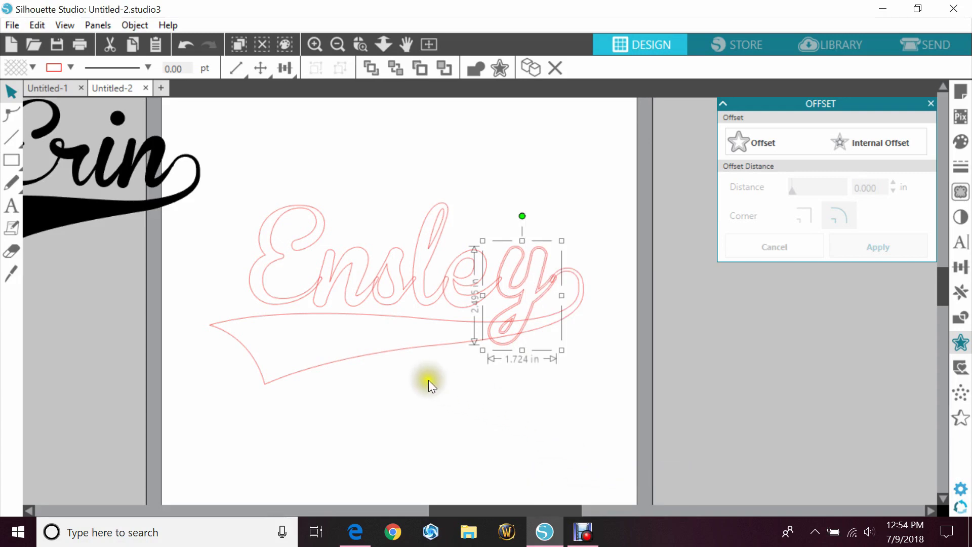
pyautogui.keyDown('shift'); pyautogui.click(432, 339); pyautogui.keyUp('shift')
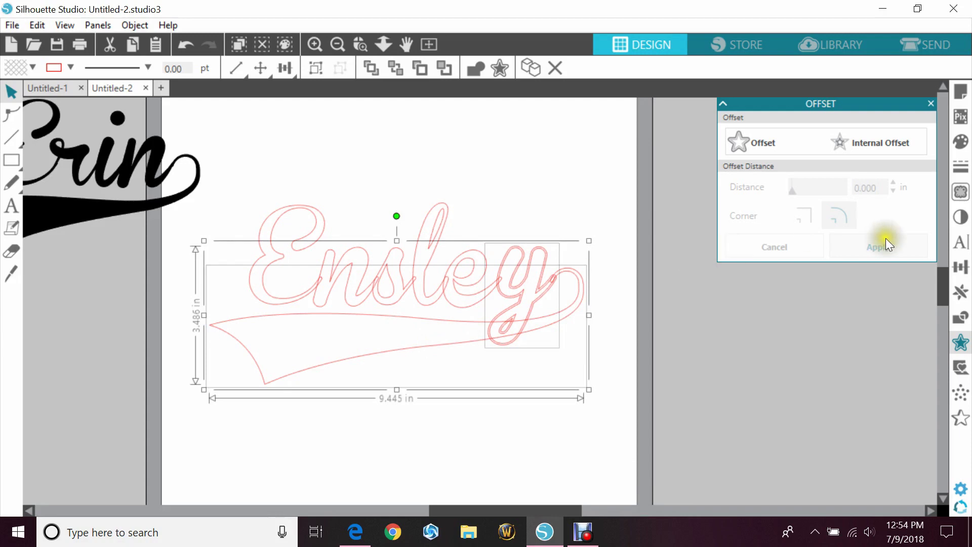
pyautogui.click(961, 321)
pyautogui.click(762, 173)
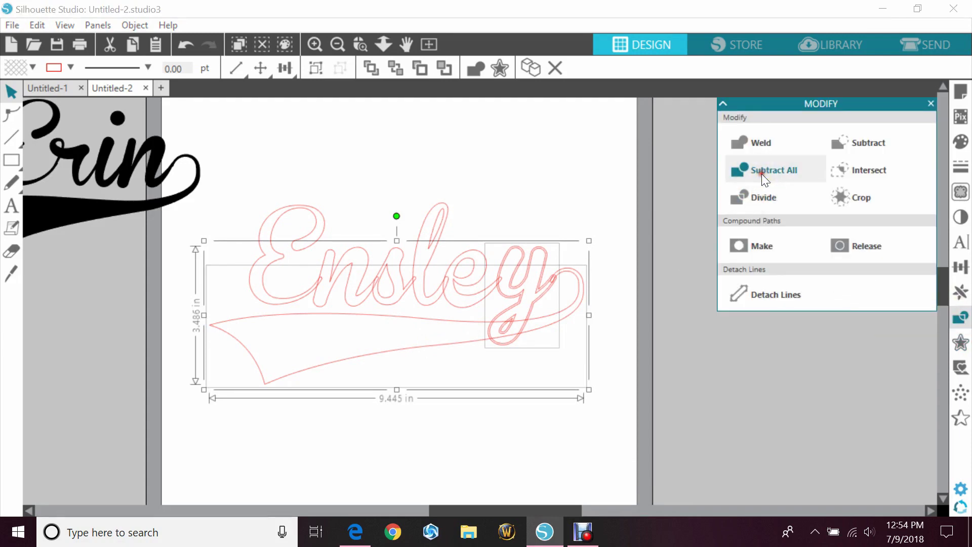
# - Drag the leftover y piece away from the design and delete it
pyautogui.click(558, 405)
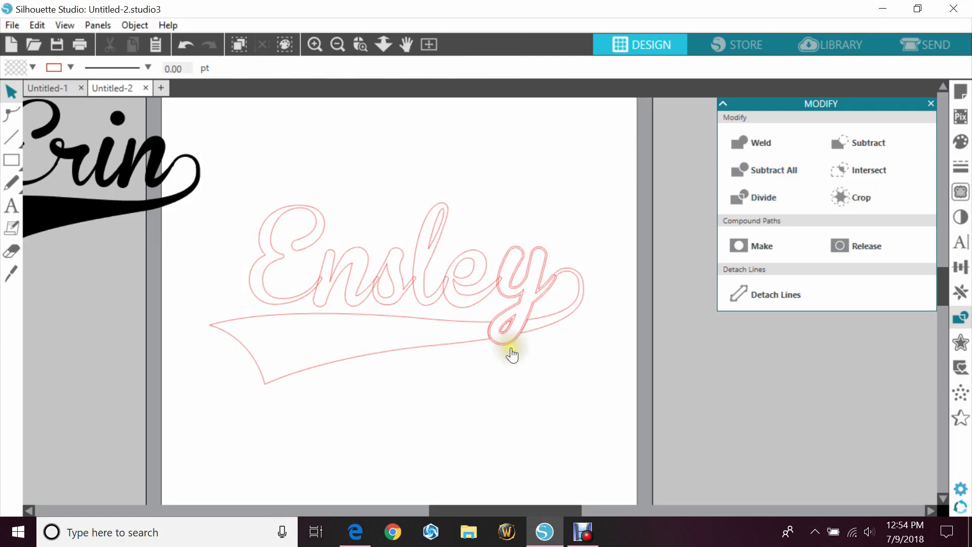
pyautogui.moveTo(513, 357); pyautogui.dragTo(618, 433)
pyautogui.press('Delete')
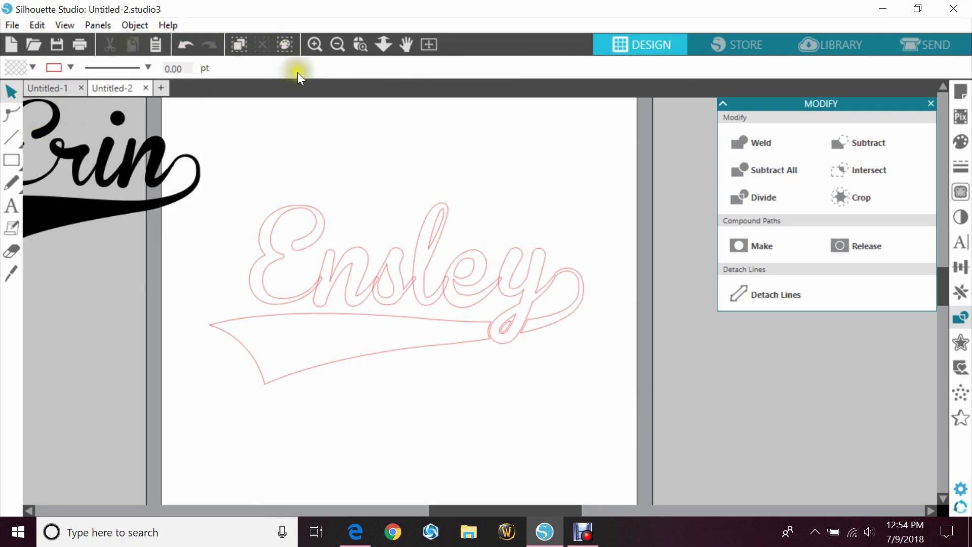
# - Zoom in on the tip of the y's tail and ungroup the shapes there
pyautogui.click(357, 47)
pyautogui.moveTo(530, 252); pyautogui.dragTo(573, 288)
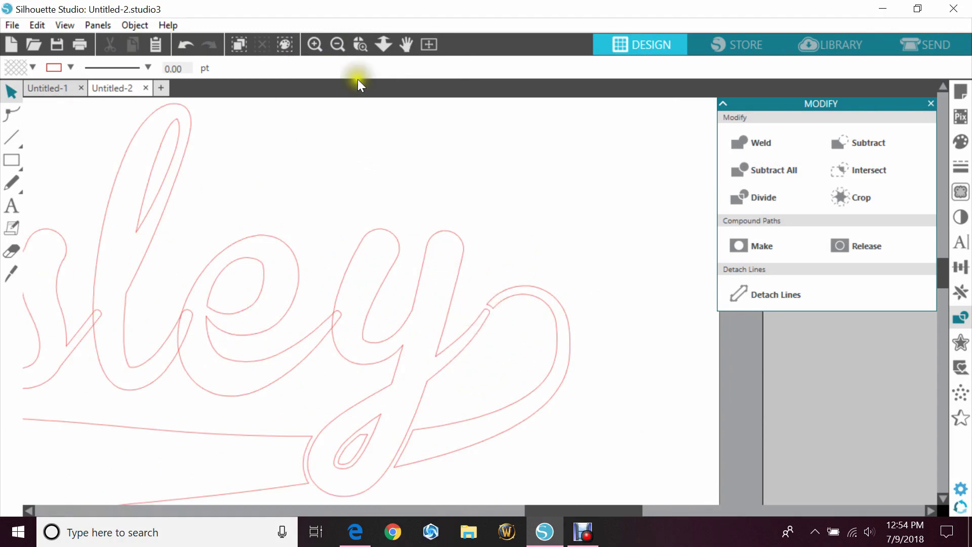
pyautogui.click(353, 49)
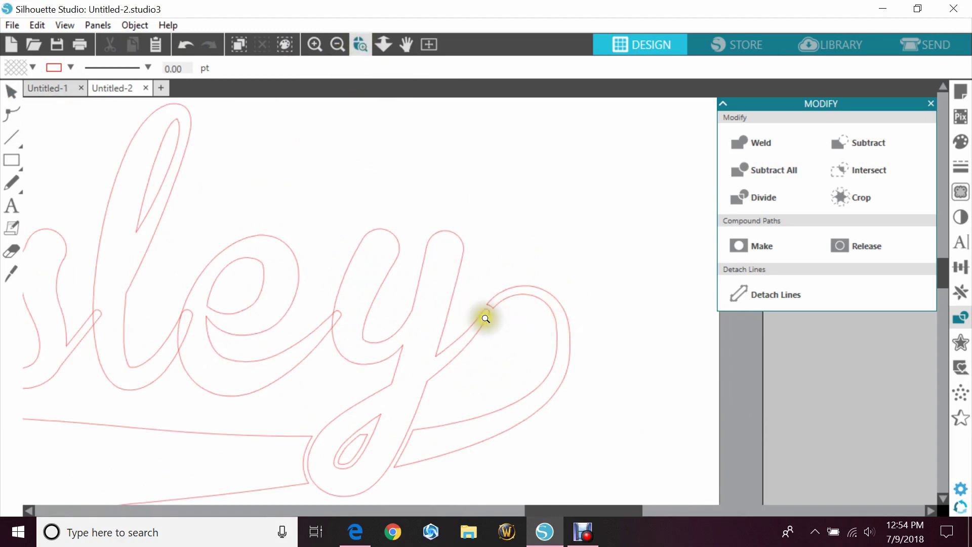
pyautogui.click(515, 327)
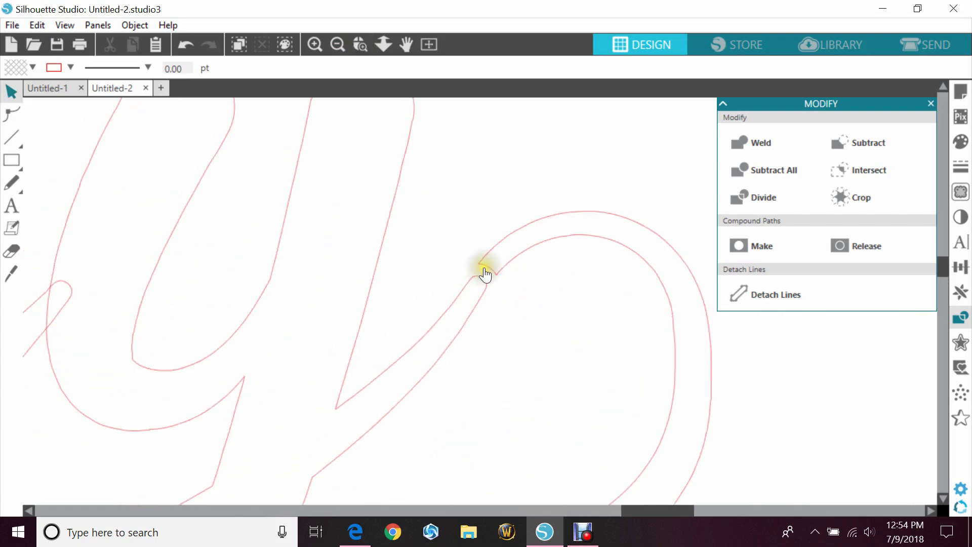
pyautogui.click(484, 271)
pyautogui.rightClick(483, 271)
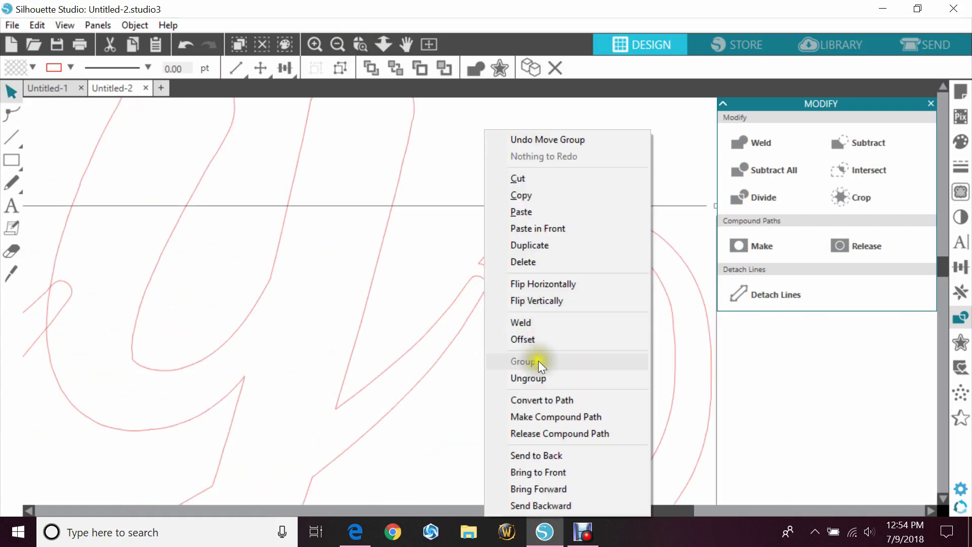
pyautogui.click(540, 378)
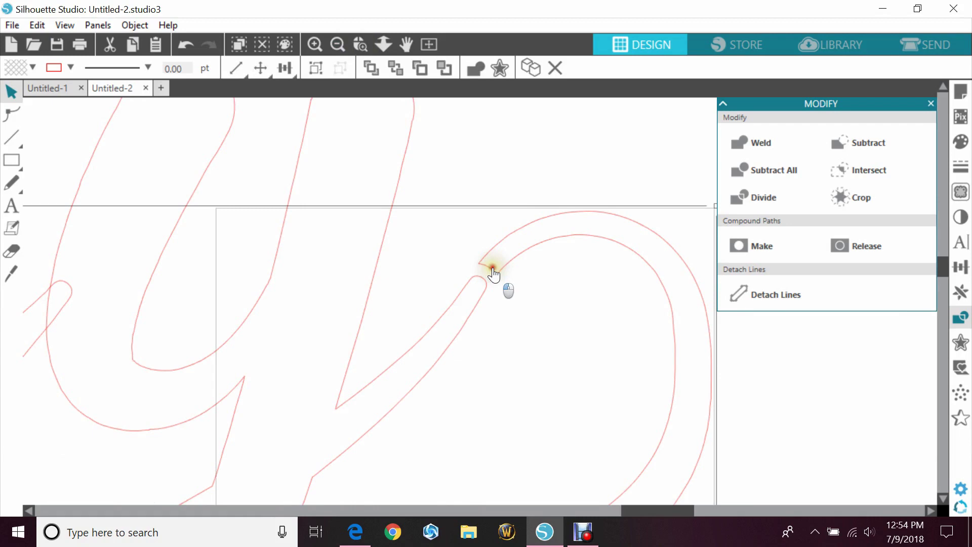
pyautogui.click(523, 307)
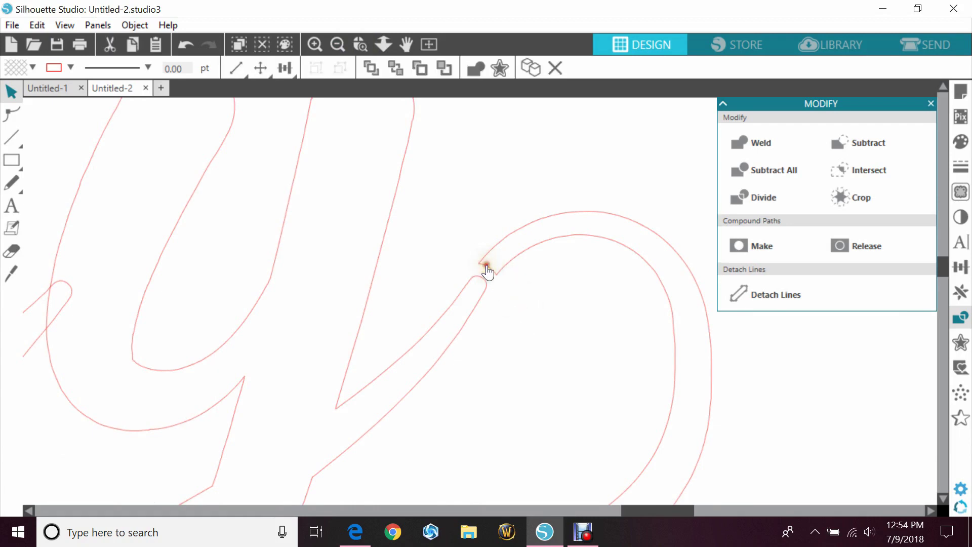
# - Drag the tail's end points and curve handle into the y stroke to form a rounded joint
pyautogui.doubleClick(488, 270)
pyautogui.click(353, 43)
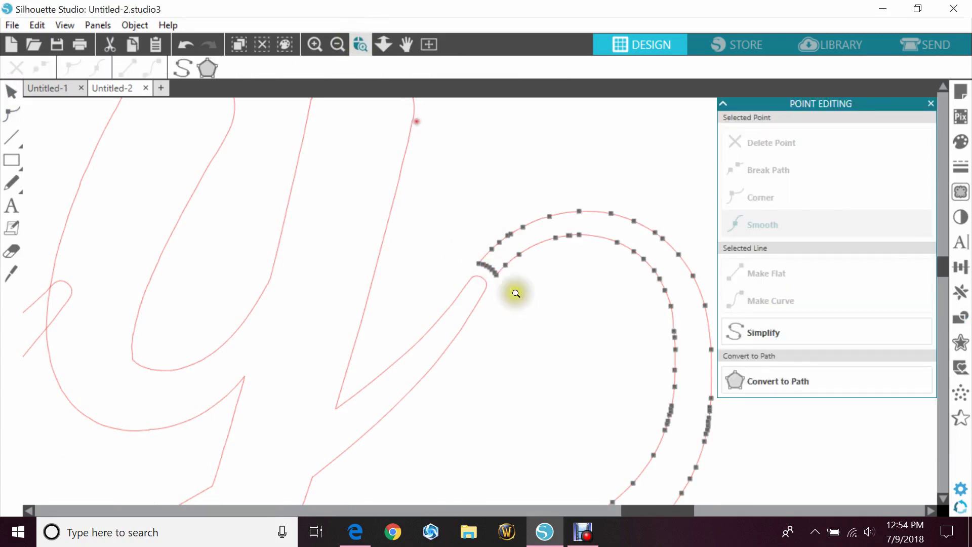
pyautogui.moveTo(455, 255); pyautogui.dragTo(548, 325)
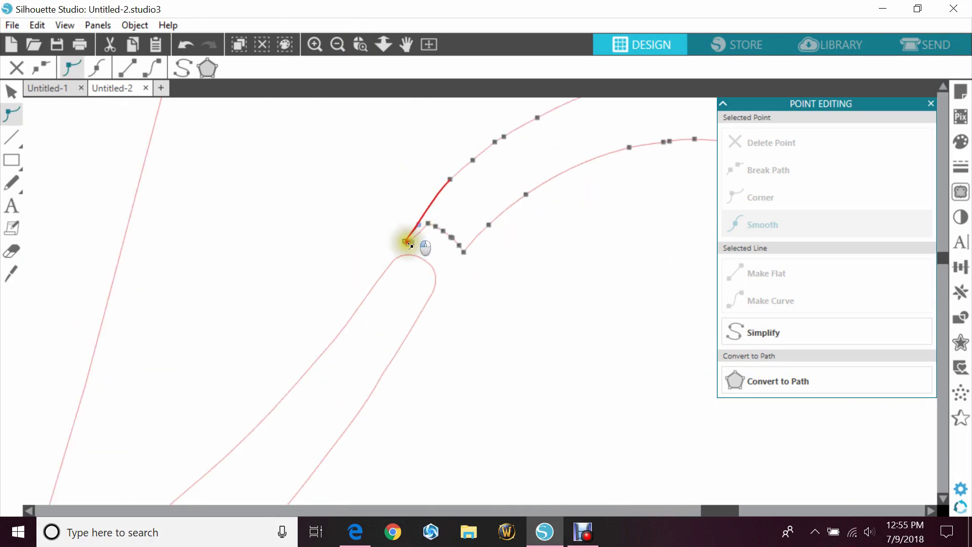
pyautogui.moveTo(410, 244); pyautogui.dragTo(393, 278)
pyautogui.moveTo(428, 223); pyautogui.dragTo(410, 276)
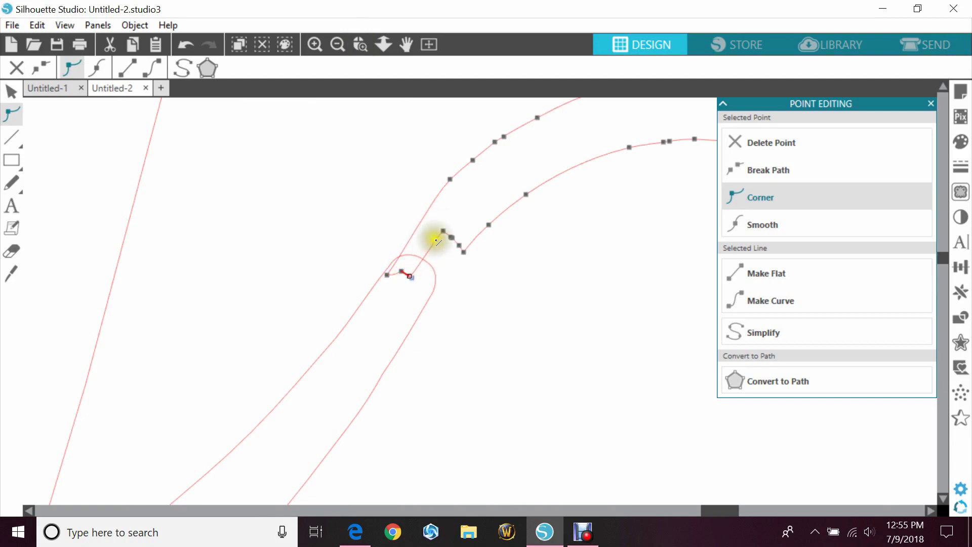
pyautogui.moveTo(444, 232); pyautogui.dragTo(416, 276)
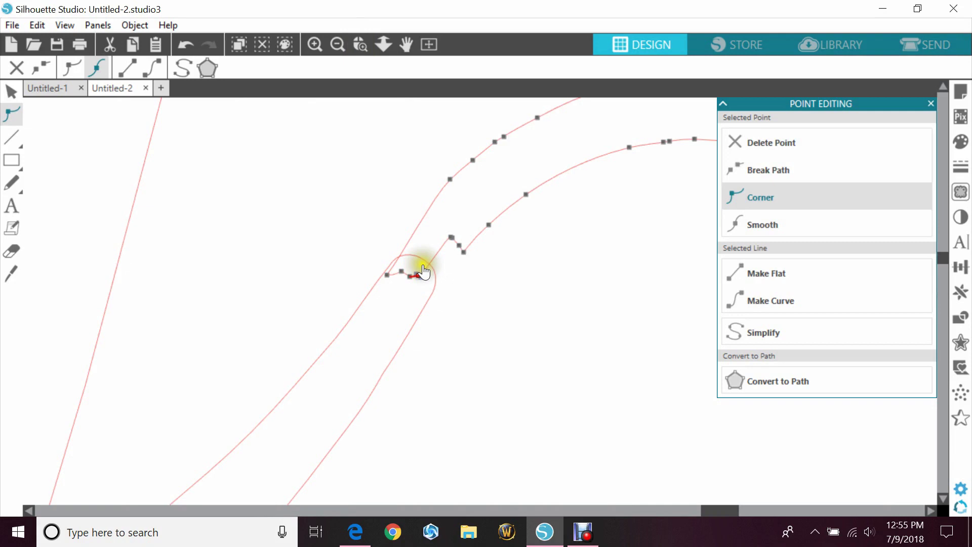
pyautogui.click(453, 236)
pyautogui.moveTo(453, 237); pyautogui.dragTo(427, 279)
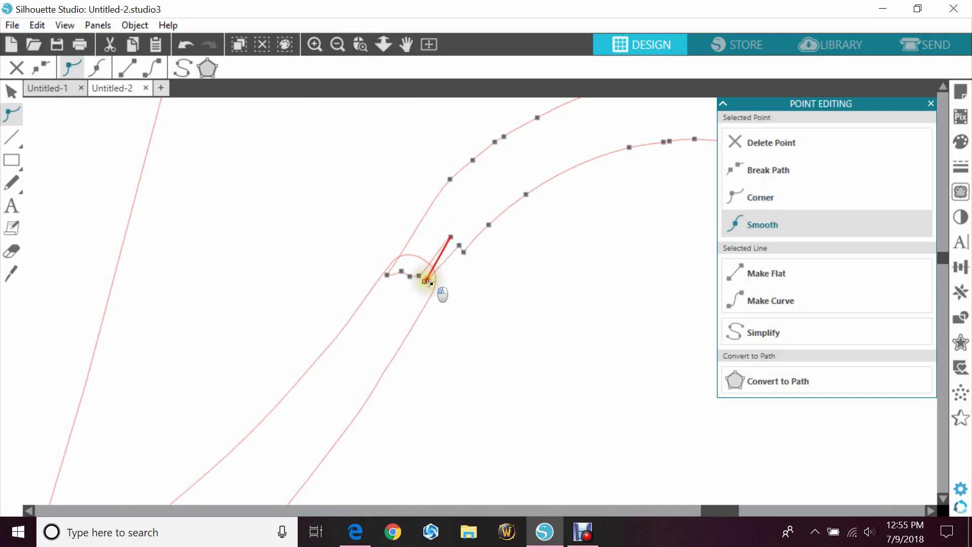
pyautogui.click(451, 235)
pyautogui.moveTo(451, 235); pyautogui.dragTo(425, 275)
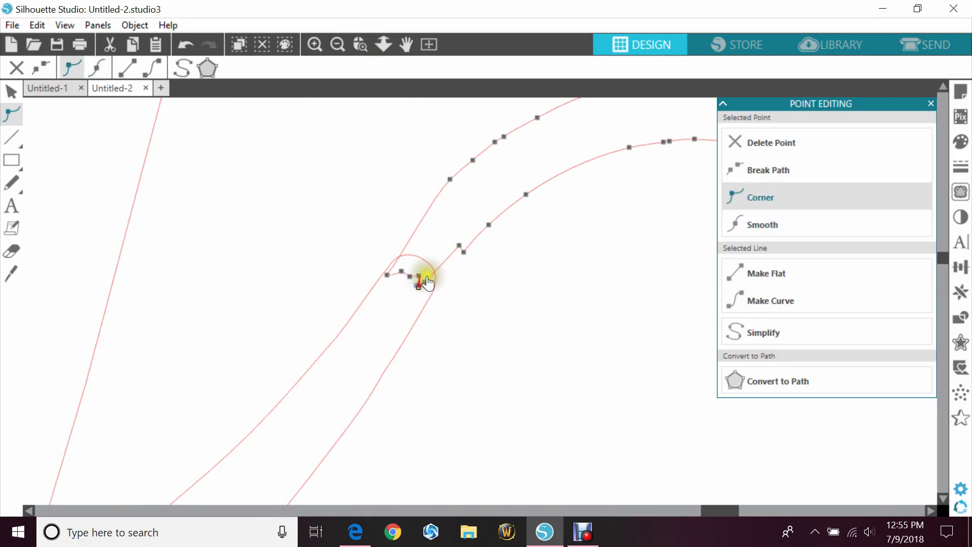
pyautogui.moveTo(463, 249); pyautogui.dragTo(432, 310)
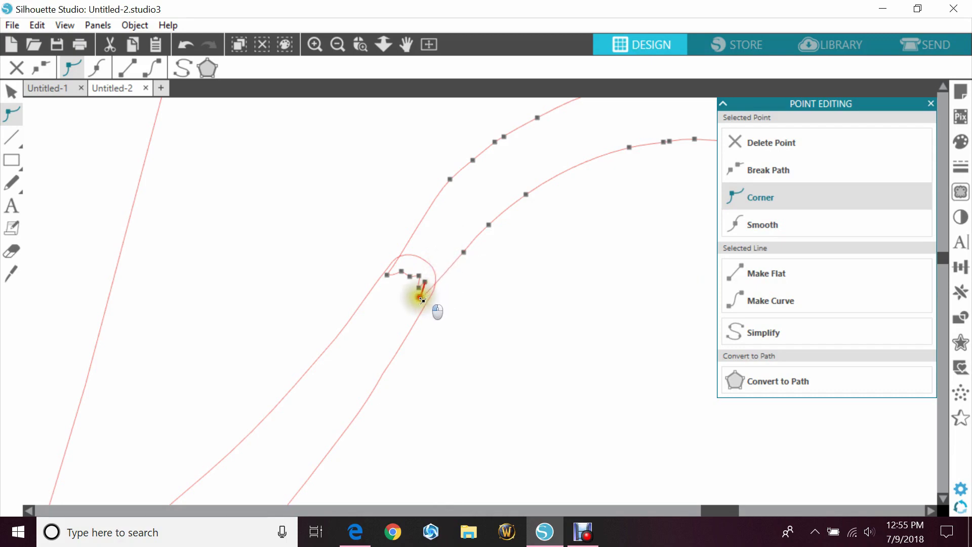
# - Exit point editing and zoom out to show the whole Ensley lettering
pyautogui.click(363, 147)
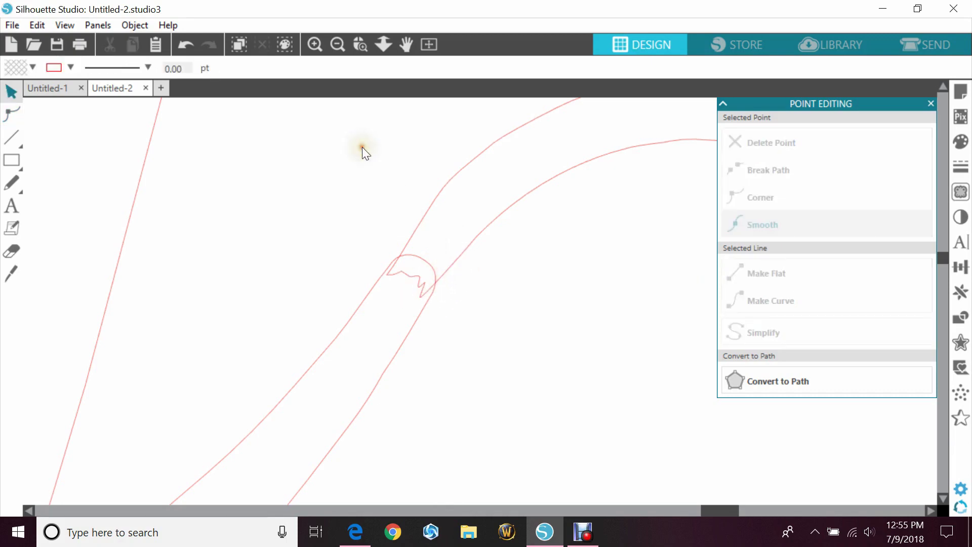
pyautogui.click(337, 51)
pyautogui.click(337, 51)
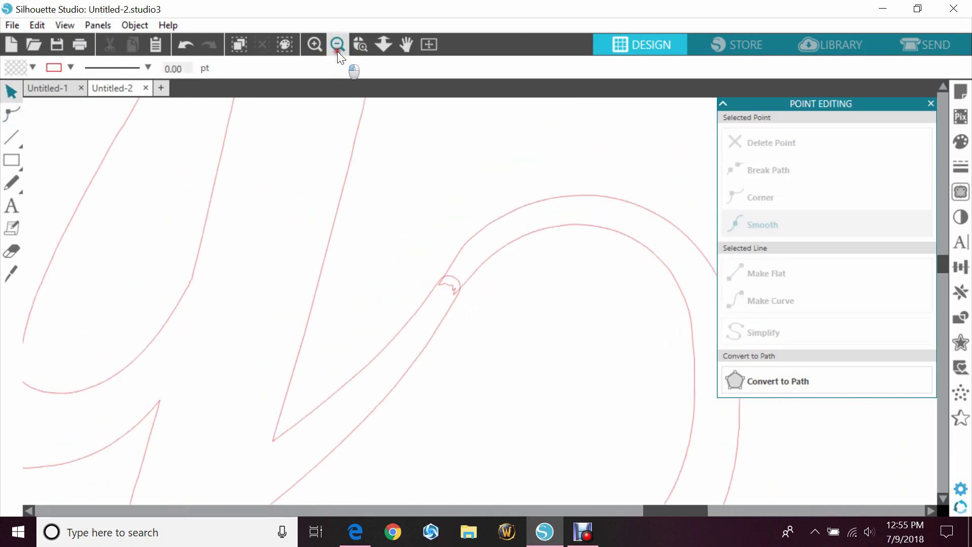
pyautogui.click(337, 51)
pyautogui.click(337, 51)
pyautogui.click(337, 51)
pyautogui.click(338, 50)
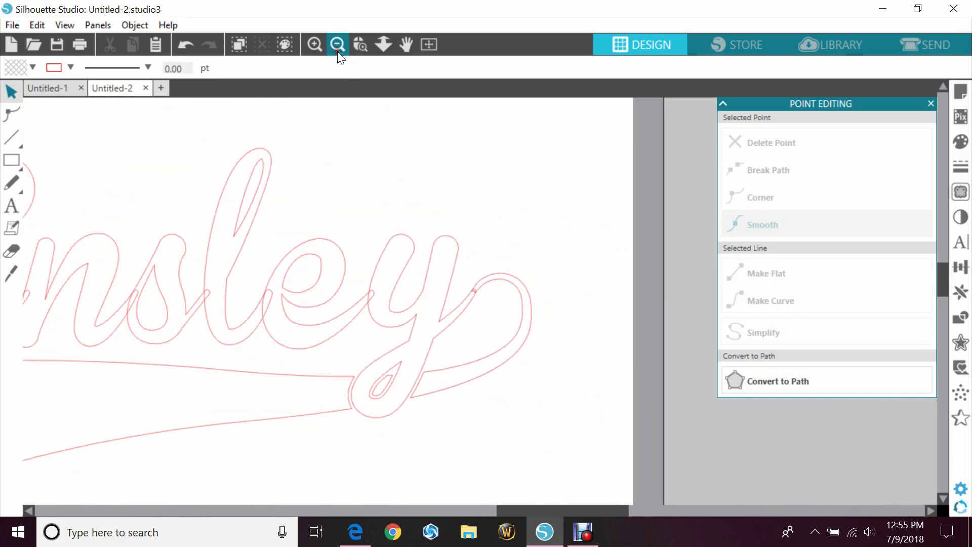
pyautogui.moveTo(566, 511); pyautogui.dragTo(501, 512)
# - Delete the y's small inner loop, then undo to restore it
pyautogui.click(930, 103)
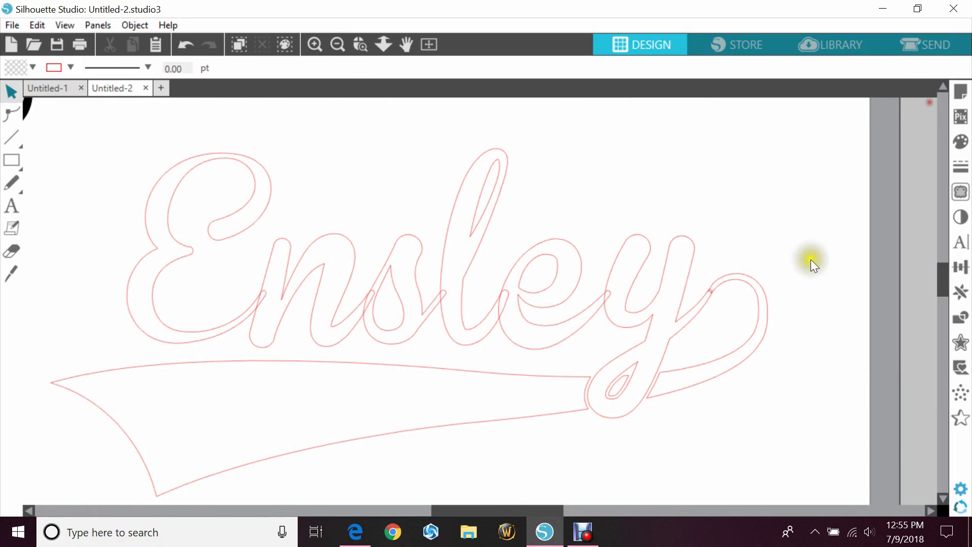
pyautogui.click(628, 387)
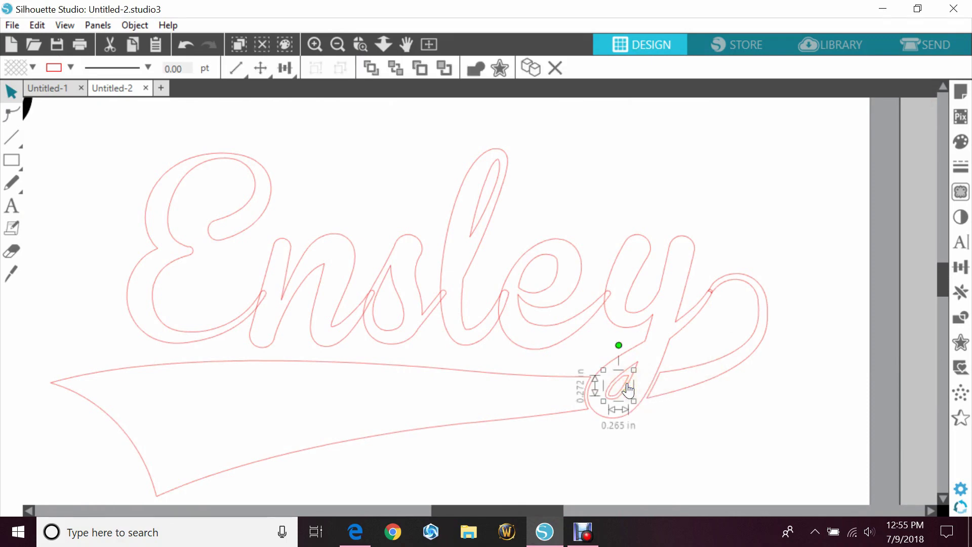
pyautogui.press('Escape')
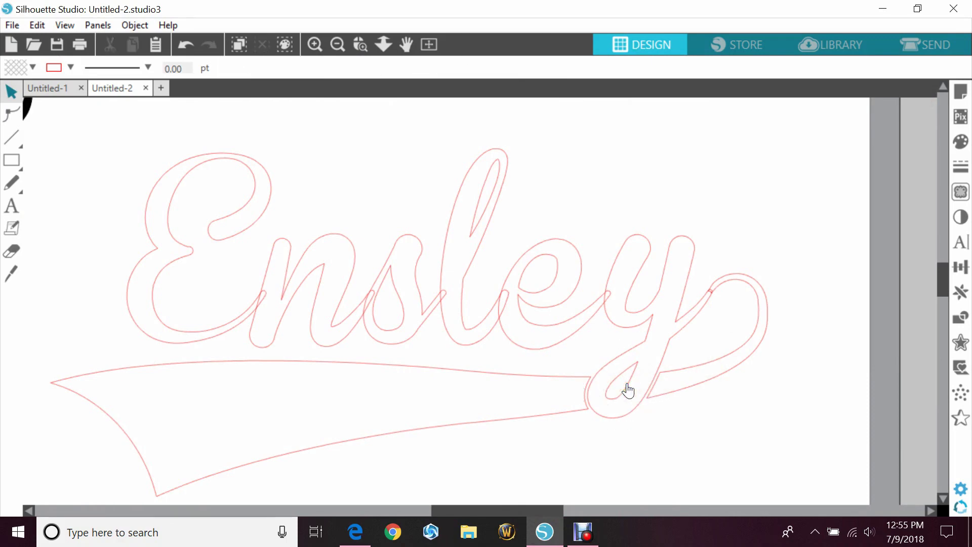
pyautogui.click(191, 44)
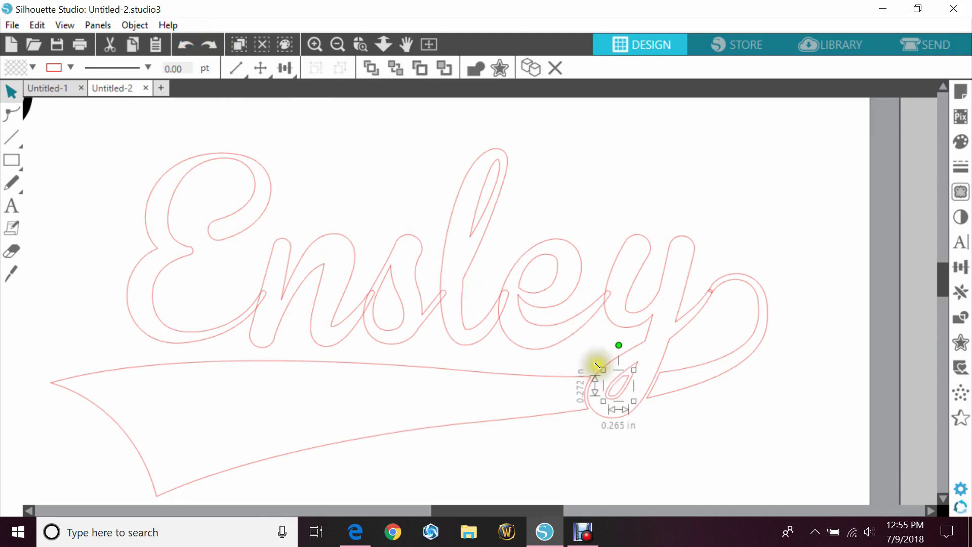
# - Marquee-select all the Ensley letters and tail and weld them into one outline
pyautogui.click(180, 181)
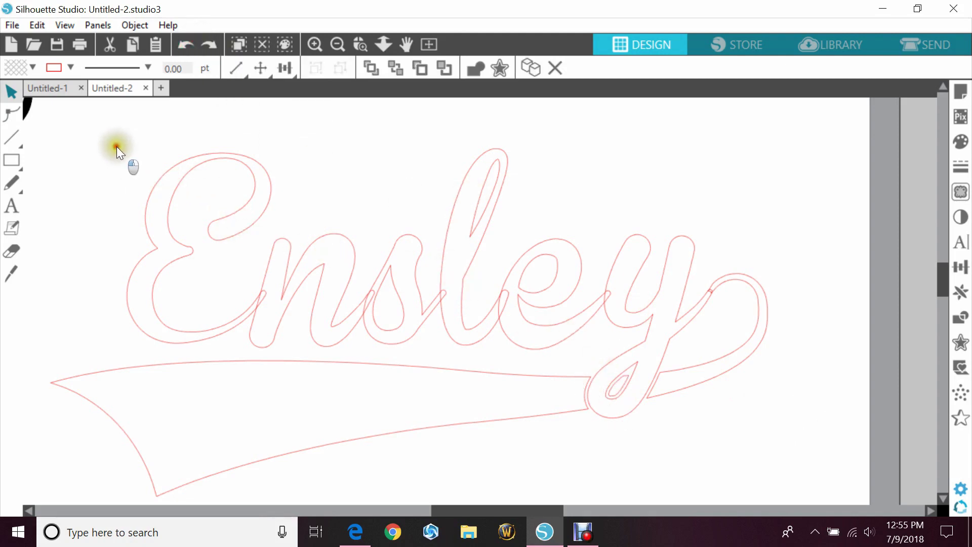
pyautogui.moveTo(115, 148); pyautogui.dragTo(754, 444)
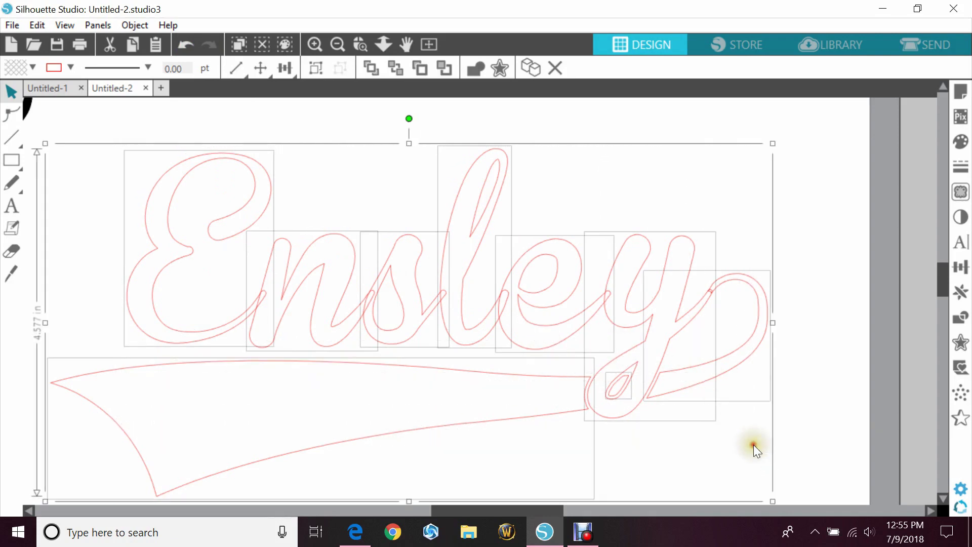
pyautogui.rightClick(600, 357)
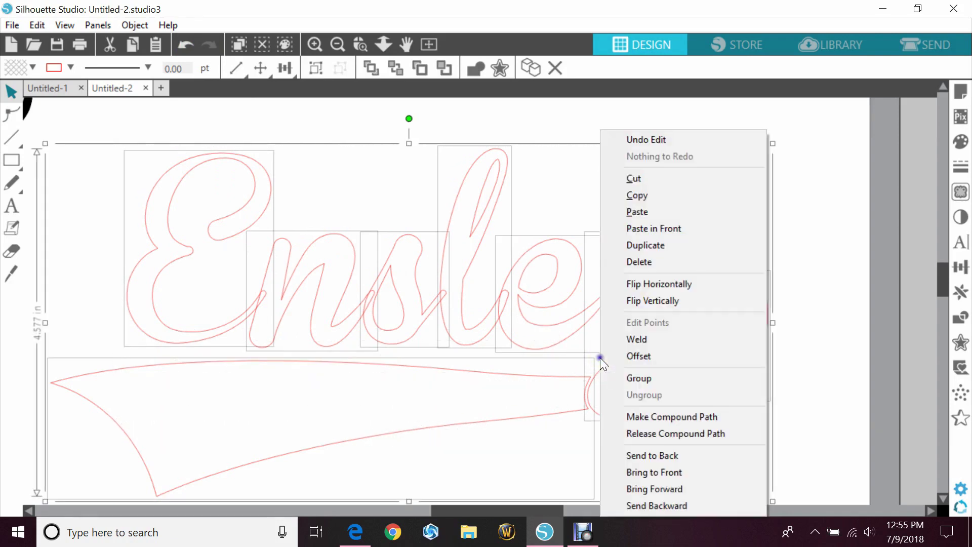
pyautogui.click(651, 339)
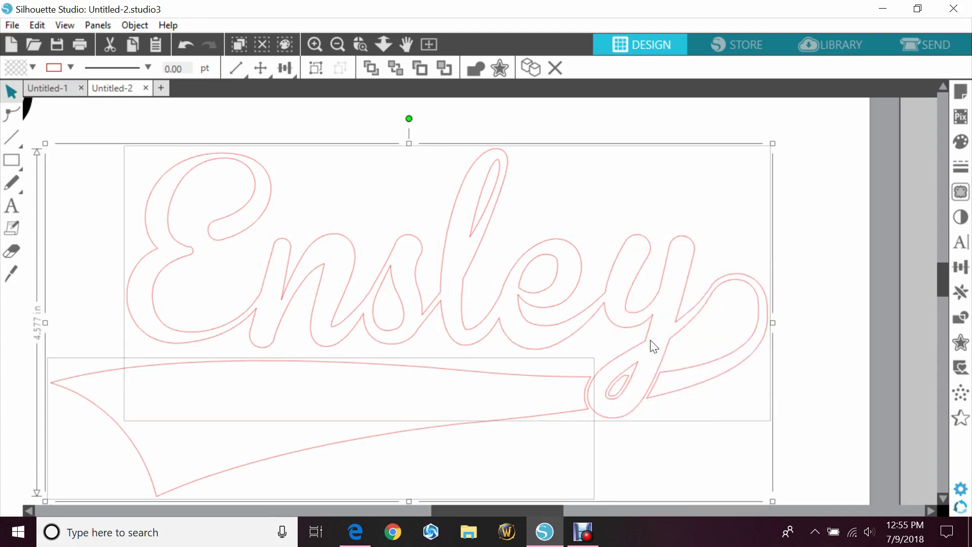
pyautogui.click(519, 383)
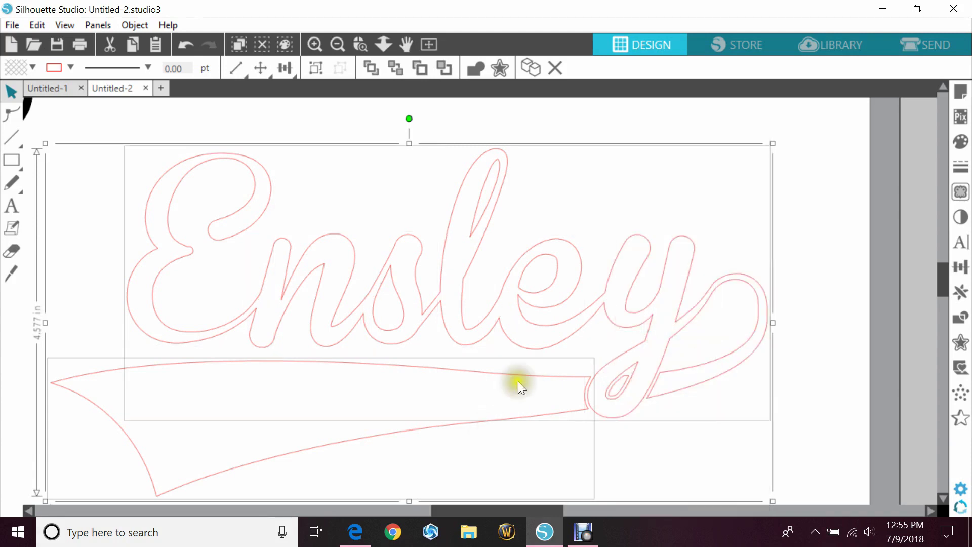
# - Group the welded Ensley lettering with its swash tail
pyautogui.click(555, 390)
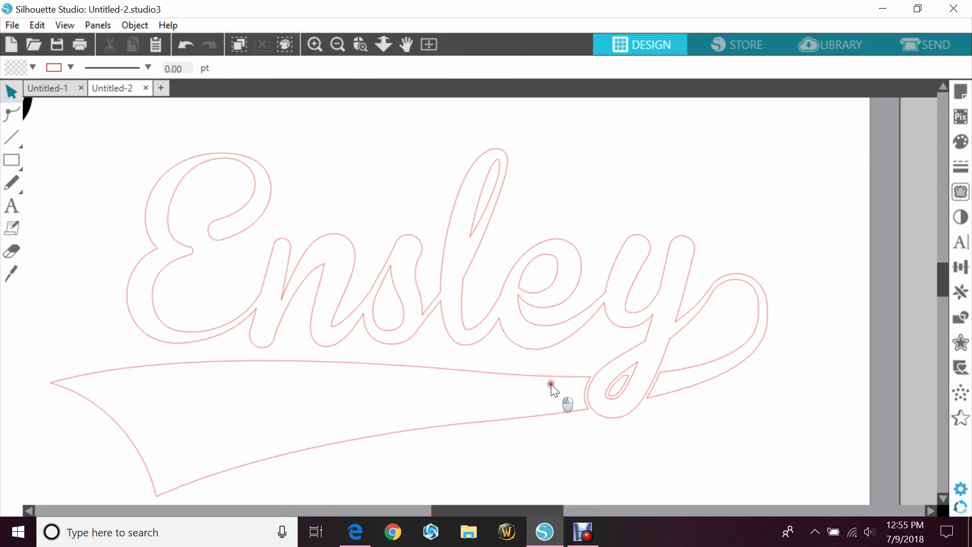
pyautogui.click(279, 173)
pyautogui.moveTo(276, 152); pyautogui.dragTo(626, 424)
pyautogui.rightClick(627, 400)
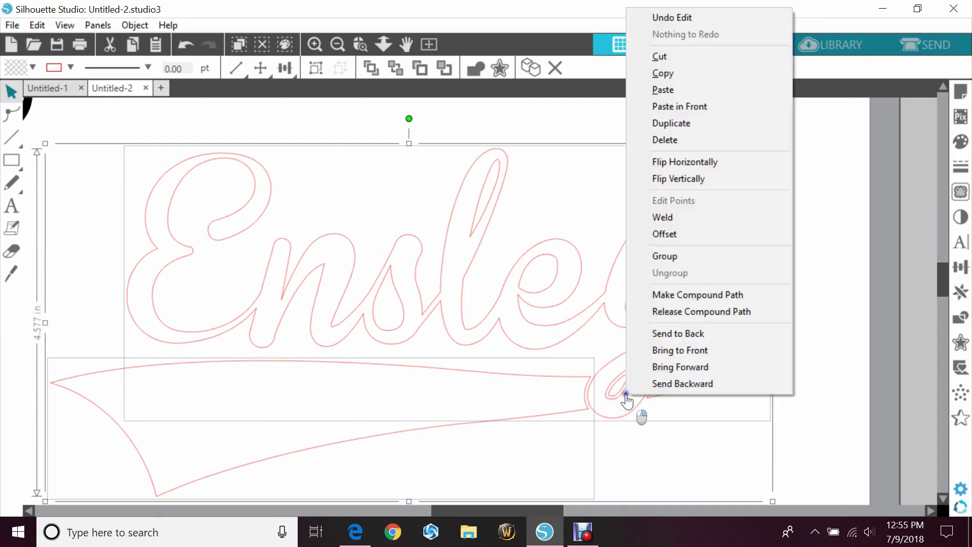
pyautogui.click(672, 257)
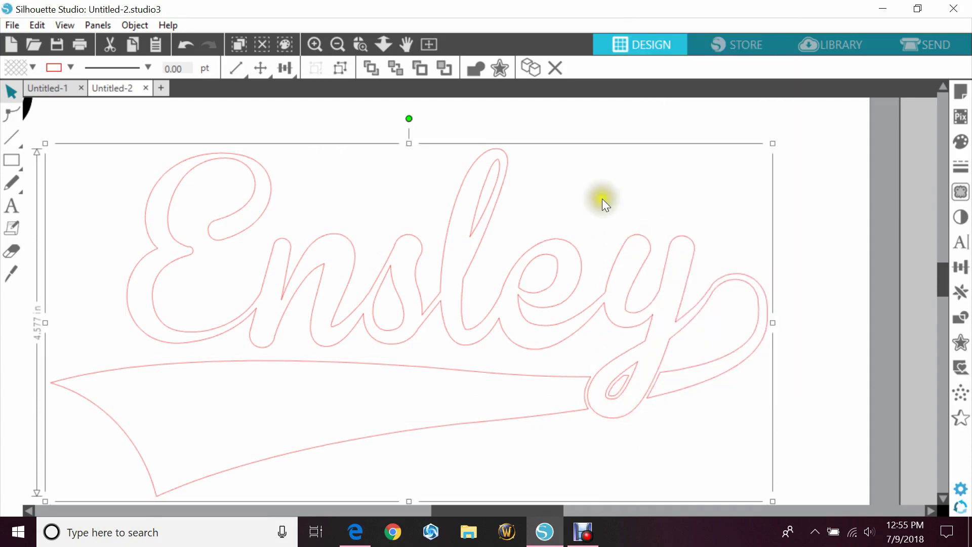
# - Fill the grouped Ensley design solid black and deselect it
pyautogui.click(33, 66)
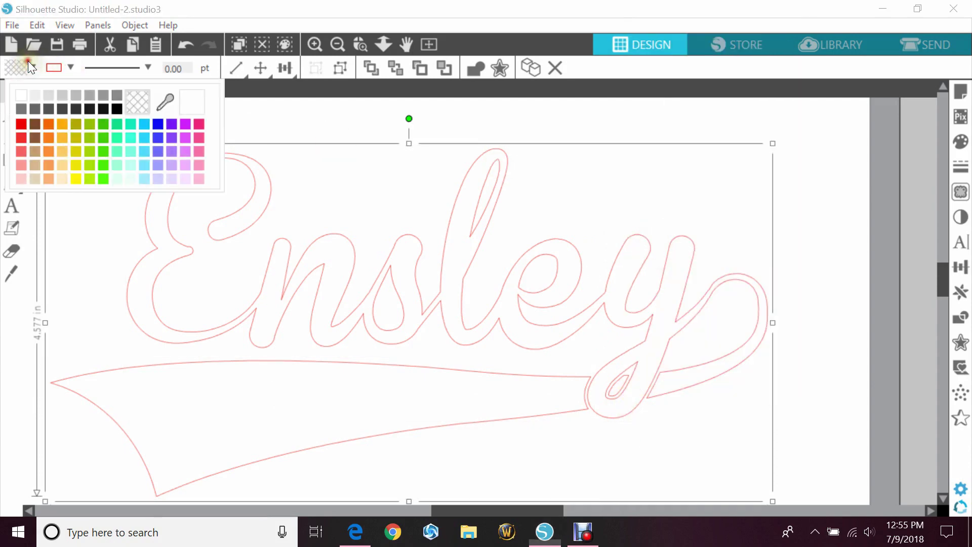
pyautogui.click(117, 109)
pyautogui.click(71, 68)
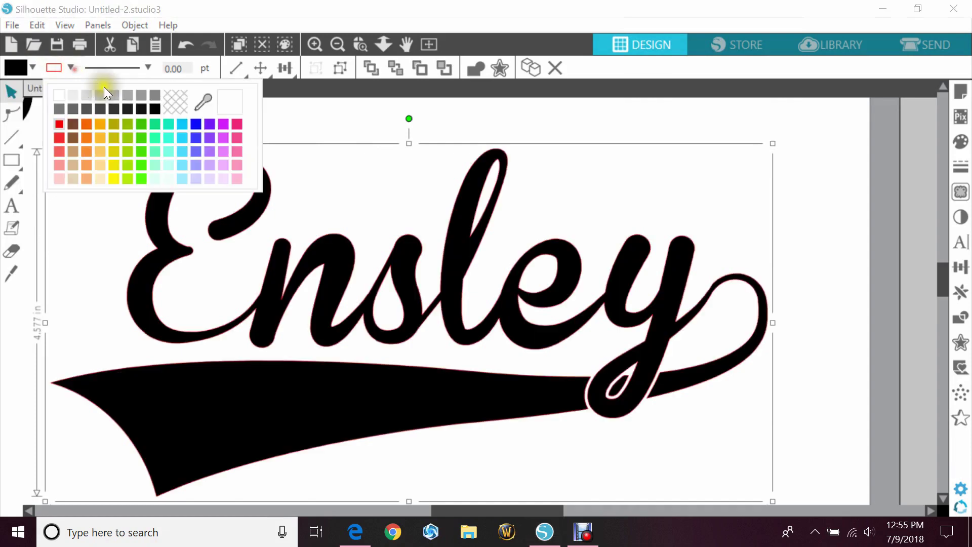
pyautogui.click(522, 120)
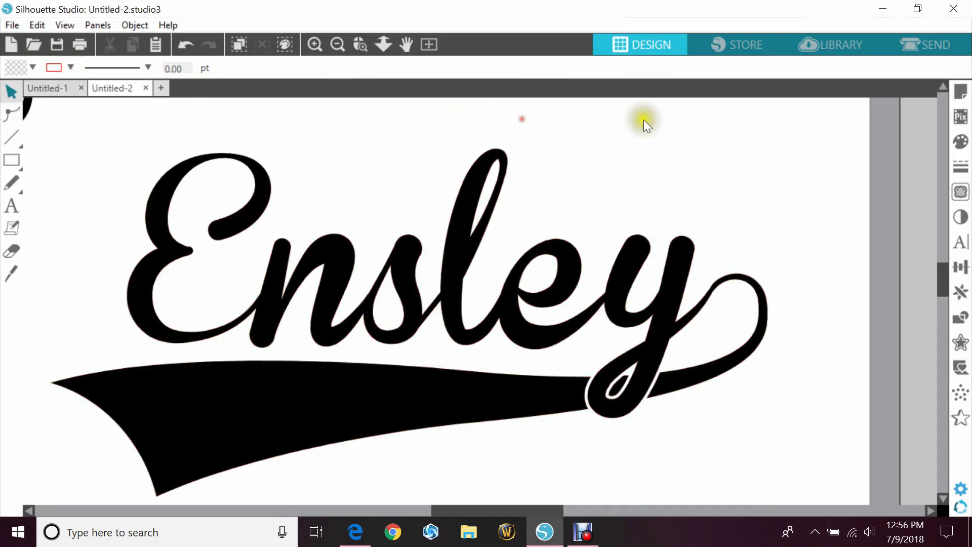